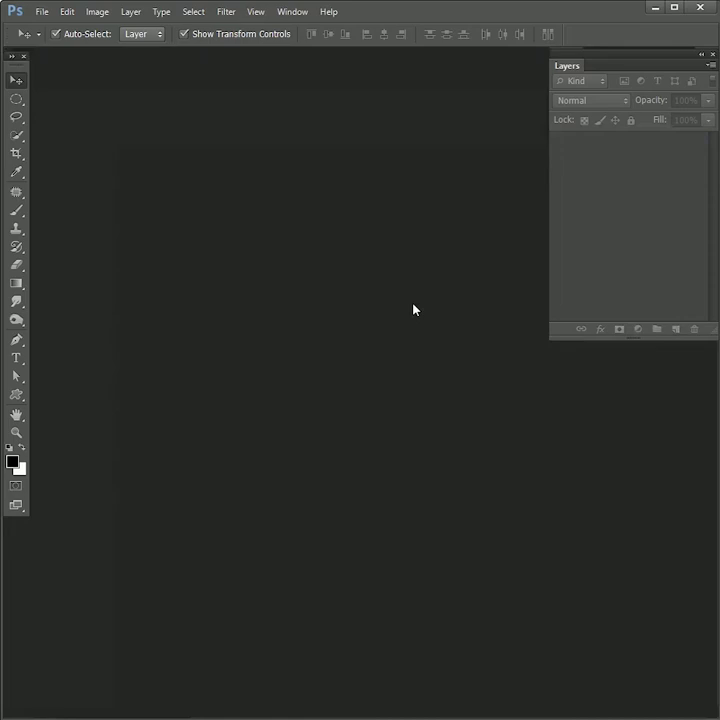
Create a new document named Heart, 2000 by 2000 pixels at 72 pixels/inch with a white background.
{"action": "left_click", "coordinate": [42, 12]}
{"action": "left_click", "coordinate": [59, 30]}
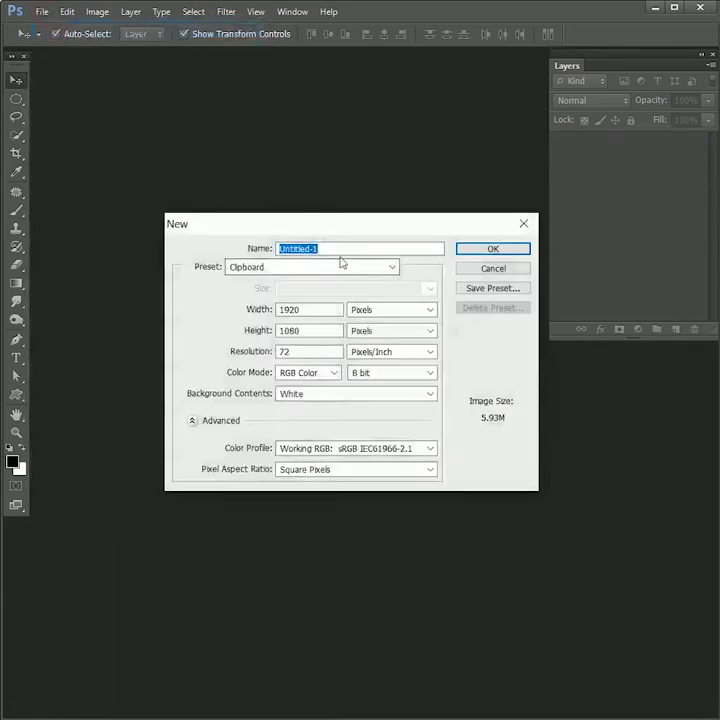
{"action": "type", "text": "Heart"}
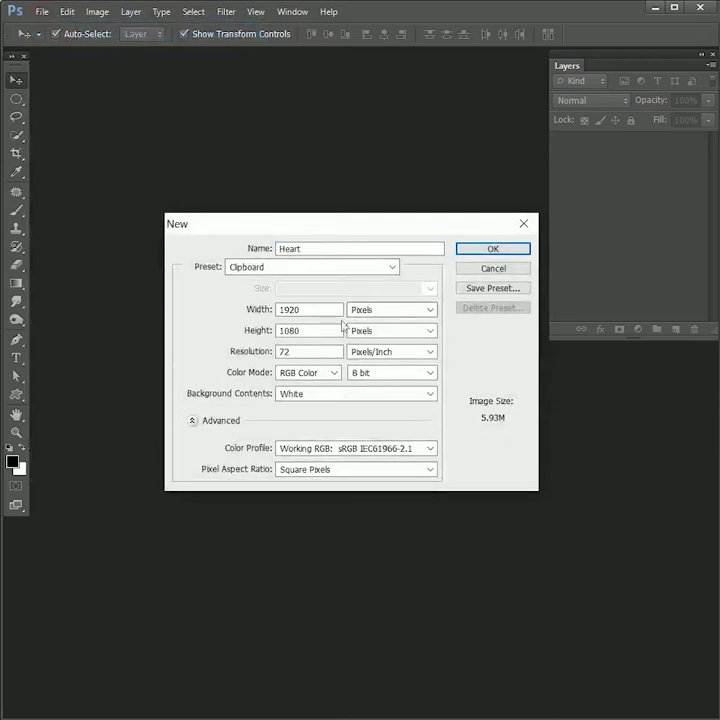
{"action": "double_click", "coordinate": [316, 308]}
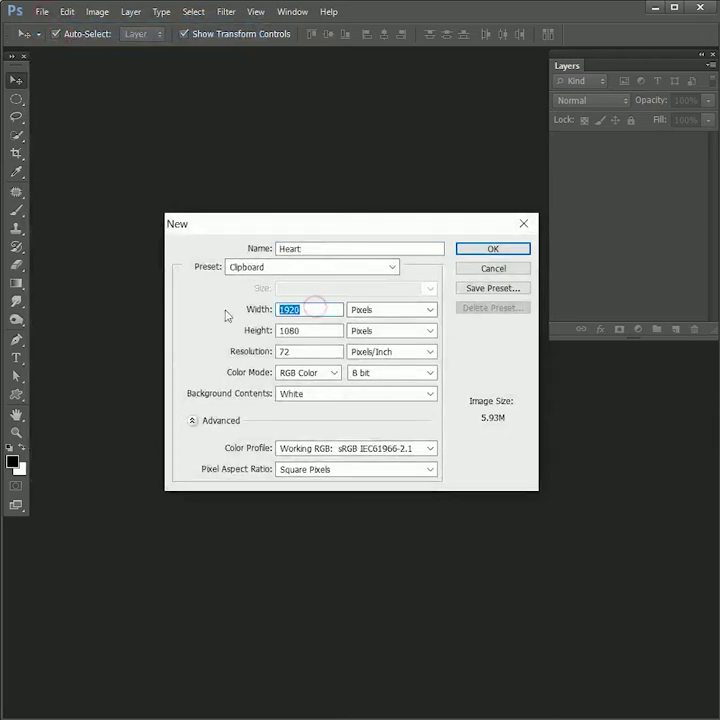
{"action": "type", "text": "2000"}
{"action": "key", "text": "Tab"}
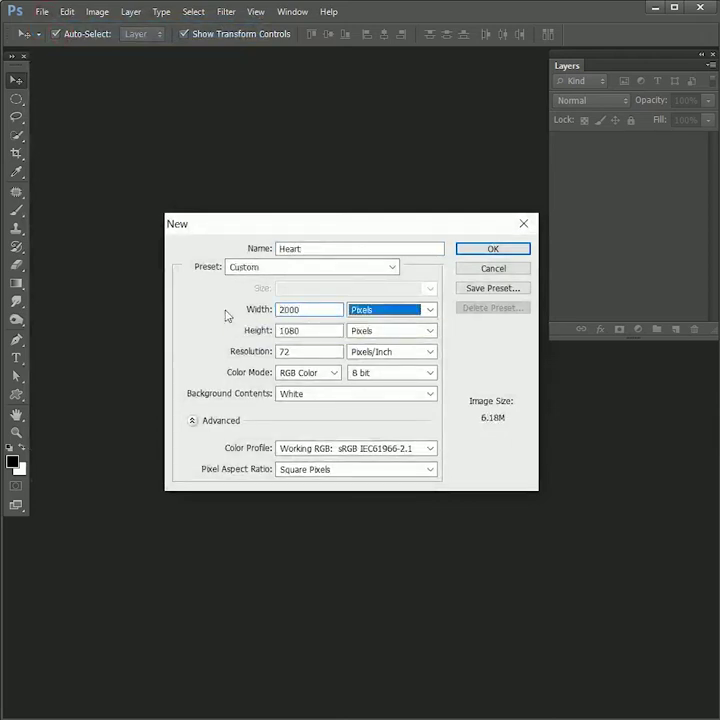
{"action": "key", "text": "Tab"}
{"action": "type", "text": "200"}
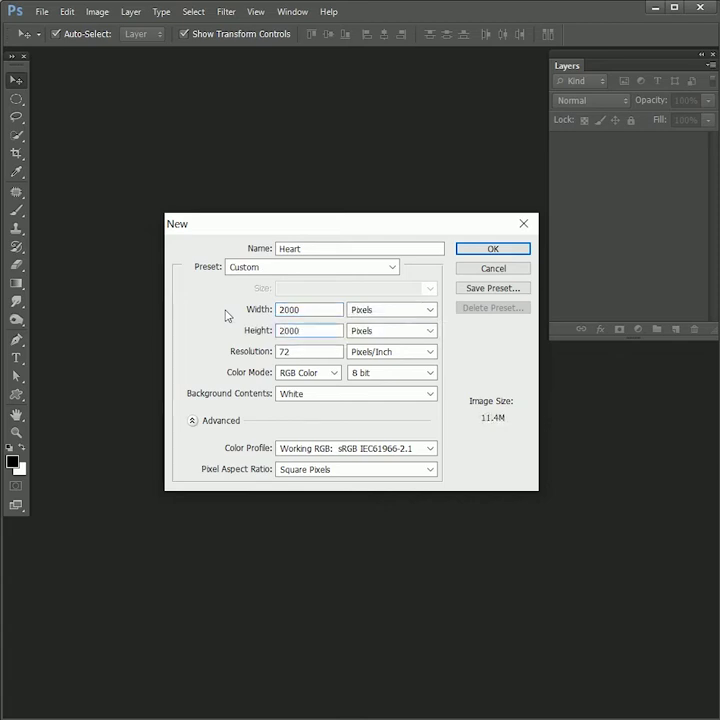
{"action": "type", "text": "0"}
{"action": "left_click", "coordinate": [471, 247]}
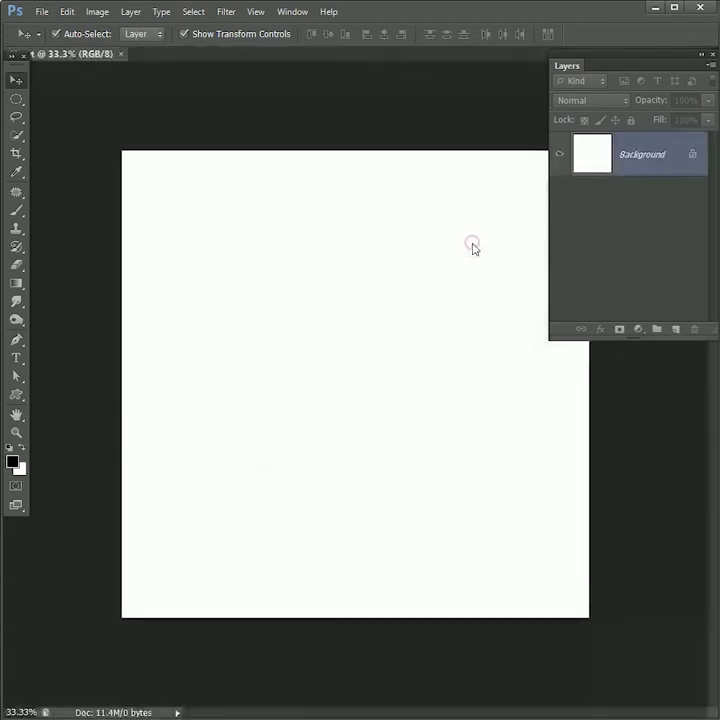
Add a new layer above the background and make a circular selection in the upper-left part of the canvas.
{"action": "key", "text": "ctrl+0"}
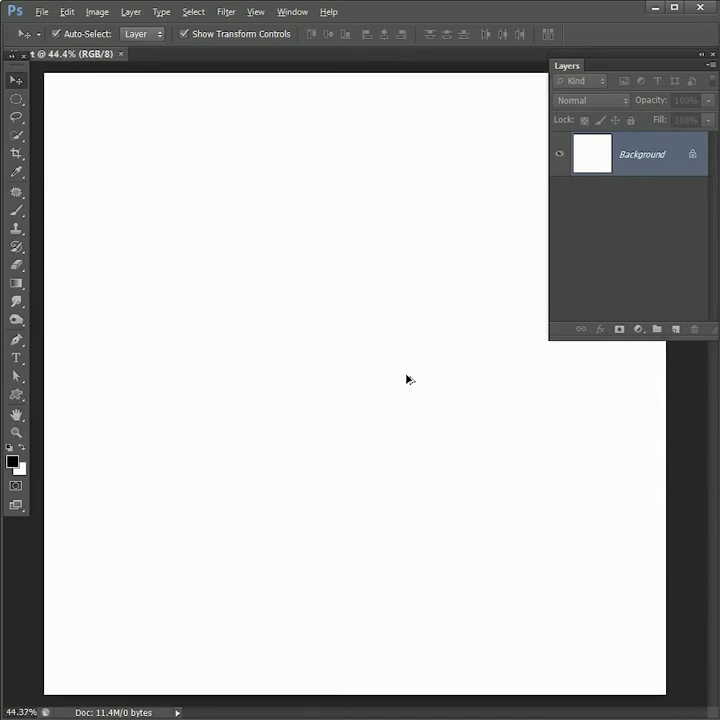
{"action": "left_click", "coordinate": [675, 330]}
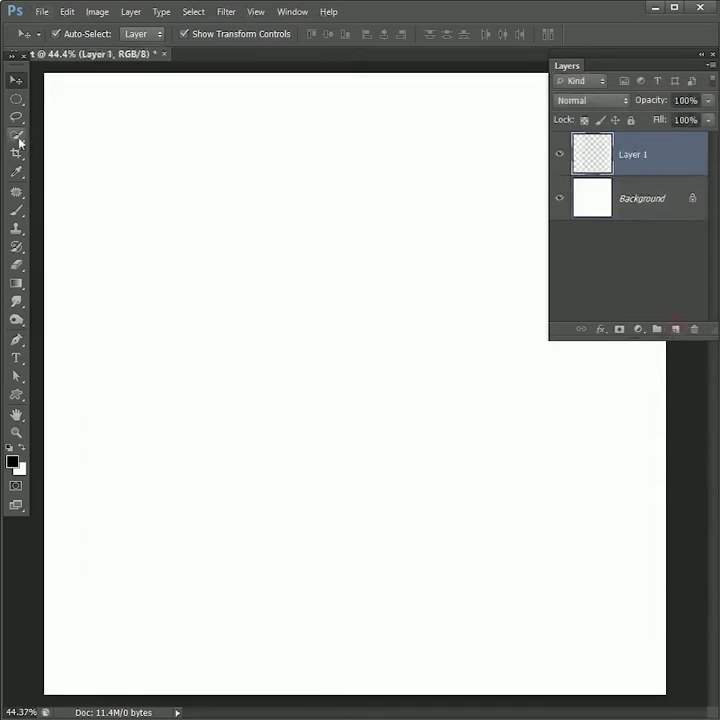
{"action": "left_click_drag", "start_coordinate": [16, 99], "coordinate": [108, 112]}
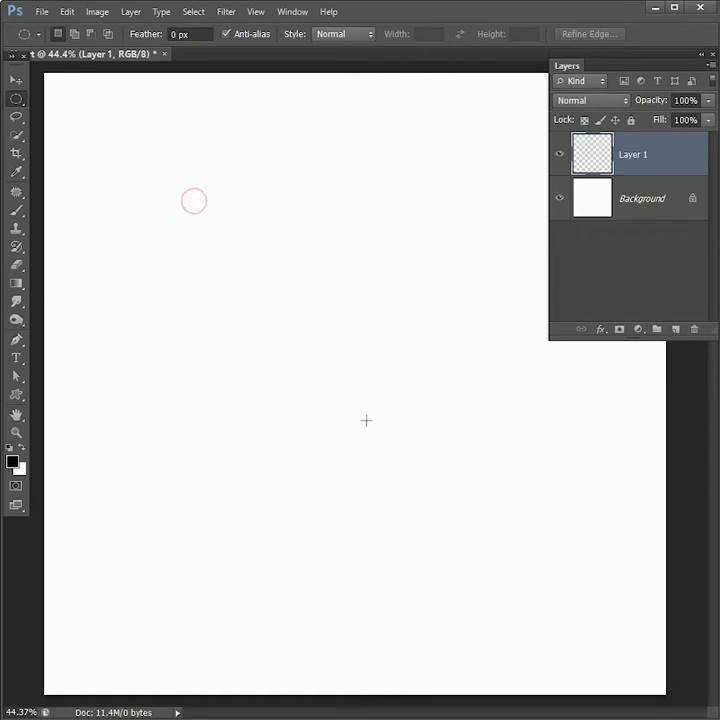
{"action": "left_click_drag", "start_coordinate": [194, 201], "coordinate": [369, 420]}
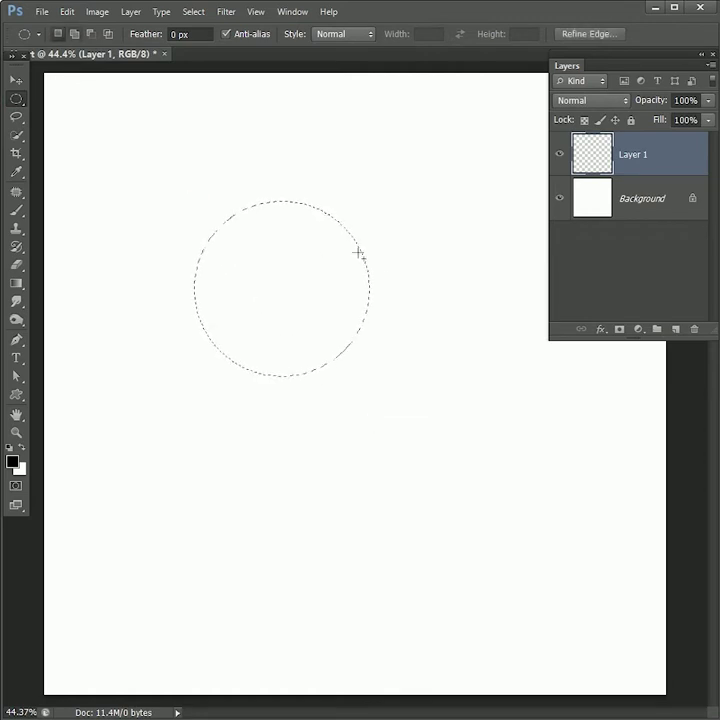
Paint the lower-right side of the circular selection hot pink with a much enlarged soft brush, fading towards its upper left.
{"action": "left_click_drag", "start_coordinate": [12, 212], "coordinate": [84, 209]}
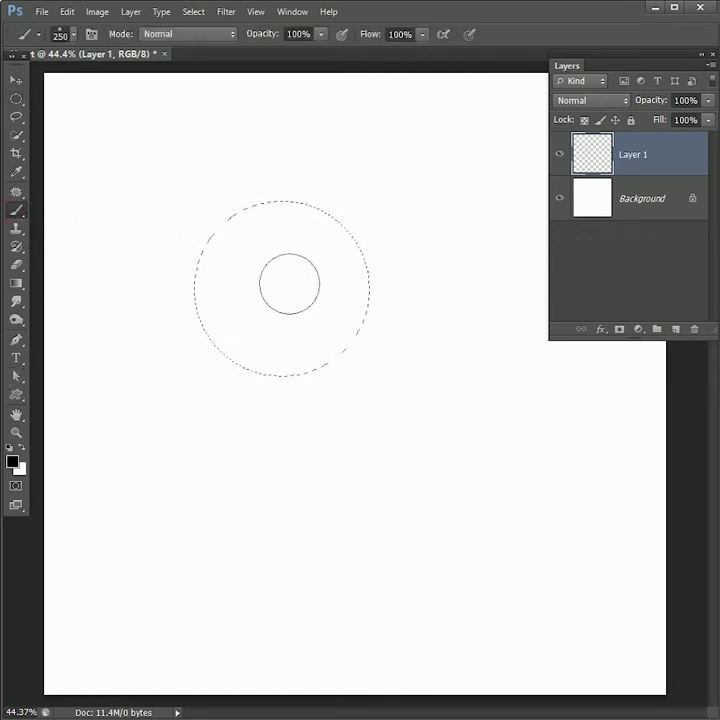
{"action": "left_click", "coordinate": [12, 461]}
{"action": "left_click_drag", "start_coordinate": [304, 427], "coordinate": [302, 387]}
{"action": "left_click", "coordinate": [491, 396]}
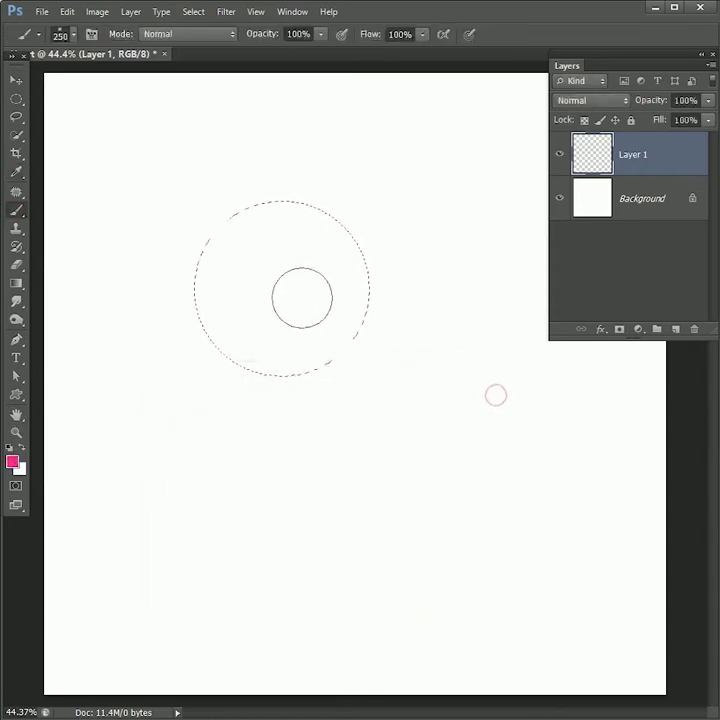
{"action": "key", "text": "]"}
{"action": "key", "text": "]"}
{"action": "key", "text": "]"}
{"action": "key", "text": "]"}
{"action": "key", "text": "]"}
{"action": "key", "text": "]"}
{"action": "key", "text": "]"}
{"action": "key", "text": "]"}
{"action": "key", "text": "]"}
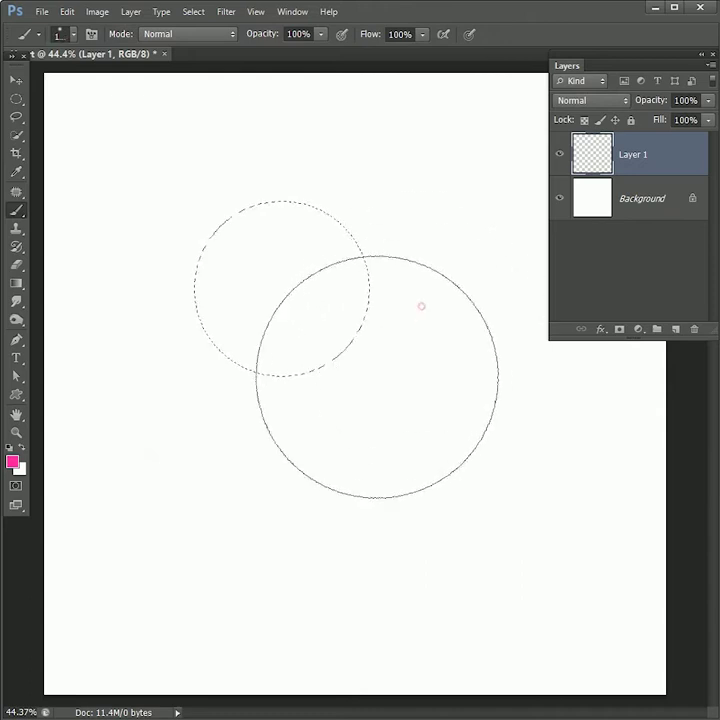
{"action": "mouse_move", "coordinate": [410, 378]}
{"action": "left_mouse_down"}
{"action": "mouse_move", "coordinate": [431, 319]}
{"action": "mouse_move", "coordinate": [257, 439]}
{"action": "mouse_move", "coordinate": [212, 494]}
{"action": "left_mouse_up"}
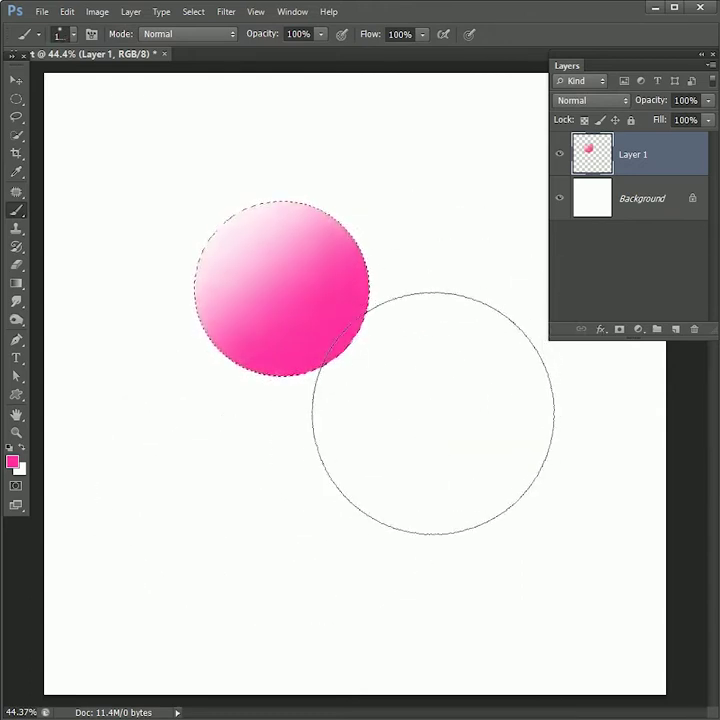
Paint light pink (#ffc6e5) over the circle's upper-left side and bottom edge, and reduce the brush size to 250.
{"action": "left_click", "coordinate": [12, 461]}
{"action": "left_click_drag", "start_coordinate": [254, 418], "coordinate": [196, 374]}
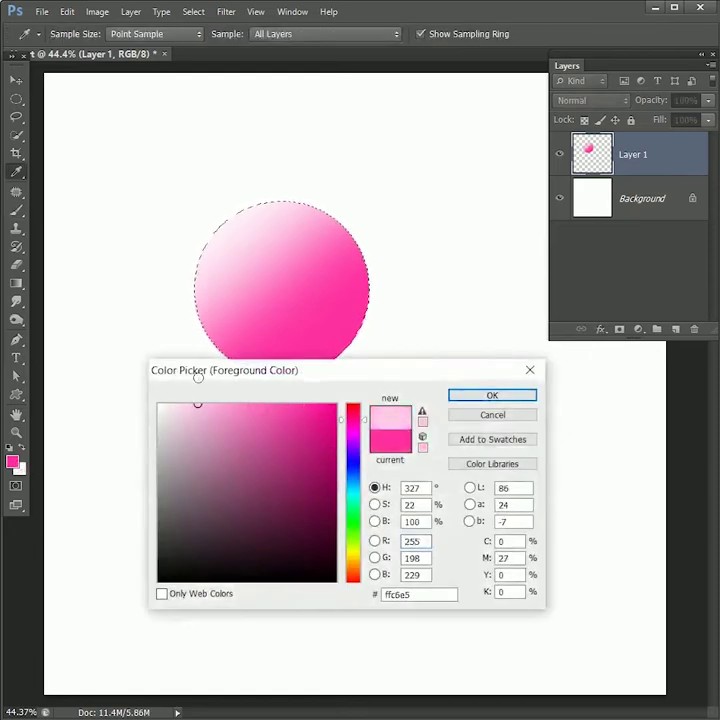
{"action": "left_click", "coordinate": [469, 398]}
{"action": "mouse_move", "coordinate": [141, 206]}
{"action": "left_mouse_down"}
{"action": "mouse_move", "coordinate": [275, 108]}
{"action": "mouse_move", "coordinate": [174, 143]}
{"action": "mouse_move", "coordinate": [22, 215]}
{"action": "mouse_move", "coordinate": [226, 59]}
{"action": "left_mouse_up"}
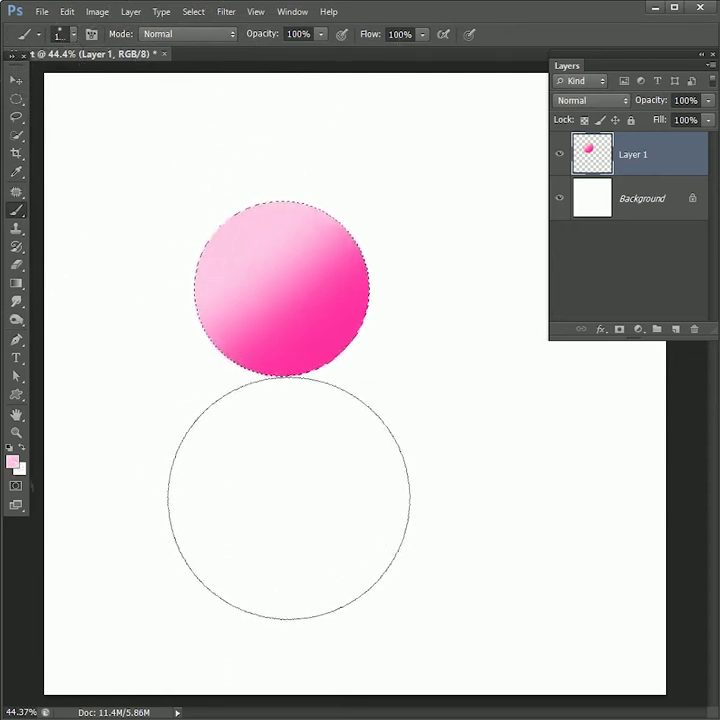
{"action": "key", "text": "["}
{"action": "key", "text": "["}
{"action": "key", "text": "["}
{"action": "key", "text": "["}
{"action": "key", "text": "["}
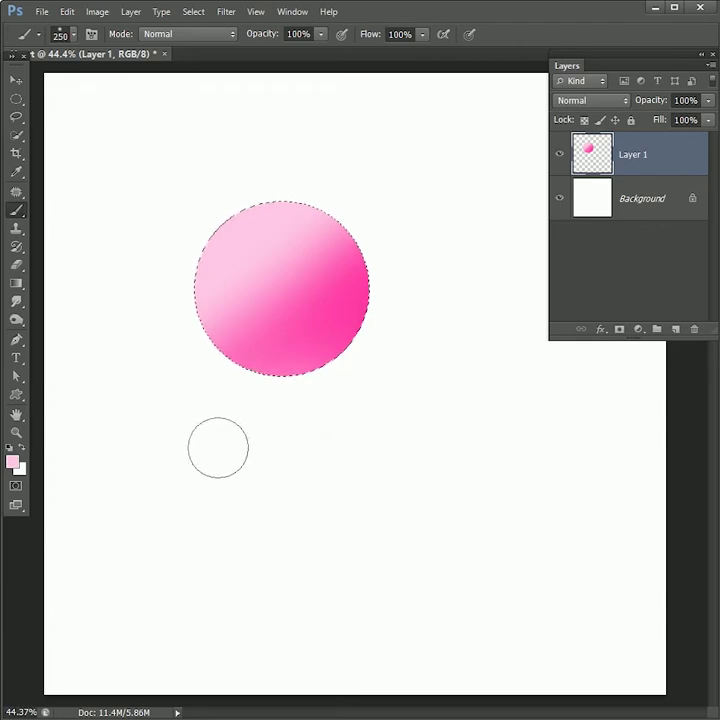
Lighten the circle's upper-left and lower-right edges with white, using the soft brush at size 700.
{"action": "left_click", "coordinate": [12, 460]}
{"action": "left_click_drag", "start_coordinate": [199, 404], "coordinate": [158, 404]}
{"action": "left_click", "coordinate": [492, 396]}
{"action": "key", "text": "b"}
{"action": "key", "text": "]"}
{"action": "key", "text": "]"}
{"action": "key", "text": "]"}
{"action": "key", "text": "]"}
{"action": "key", "text": "]"}
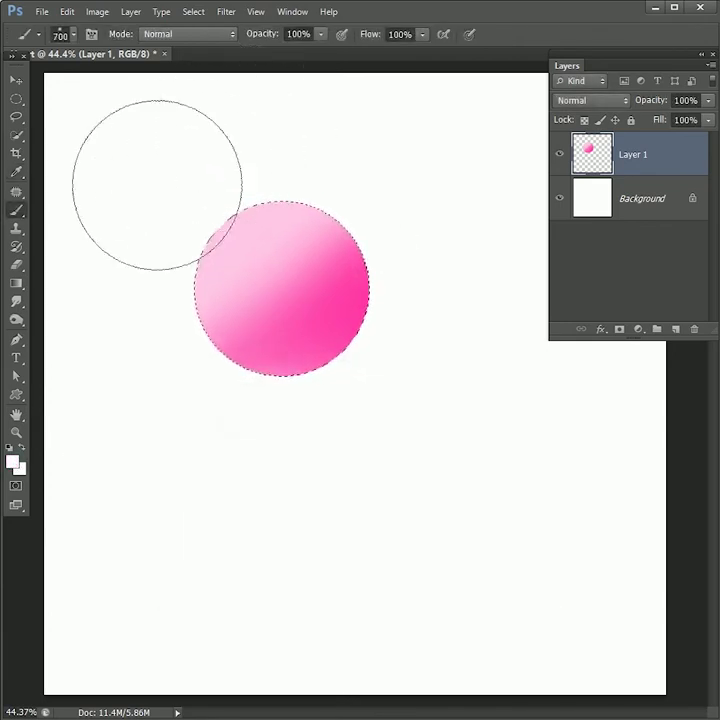
{"action": "left_click", "coordinate": [434, 345]}
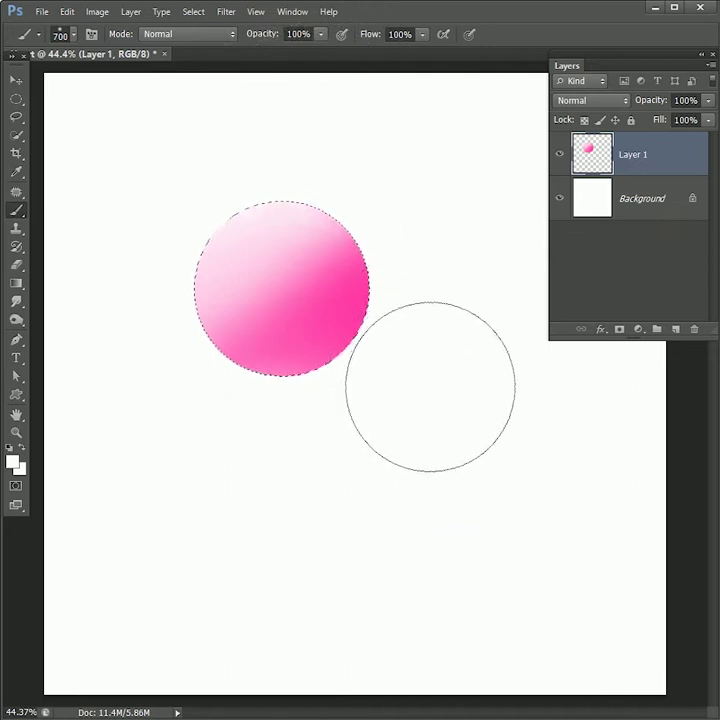
{"action": "left_click_drag", "start_coordinate": [401, 438], "coordinate": [424, 418]}
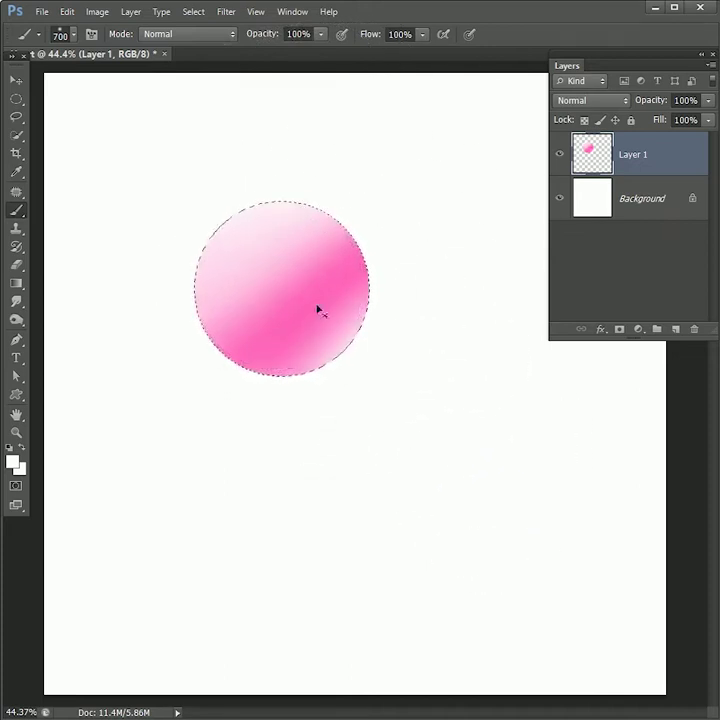
Deselect the circle, scale it proportionally to about 53.6%, and move it to the canvas's upper-left corner.
{"action": "key", "text": "ctrl+d"}
{"action": "left_click", "coordinate": [16, 79]}
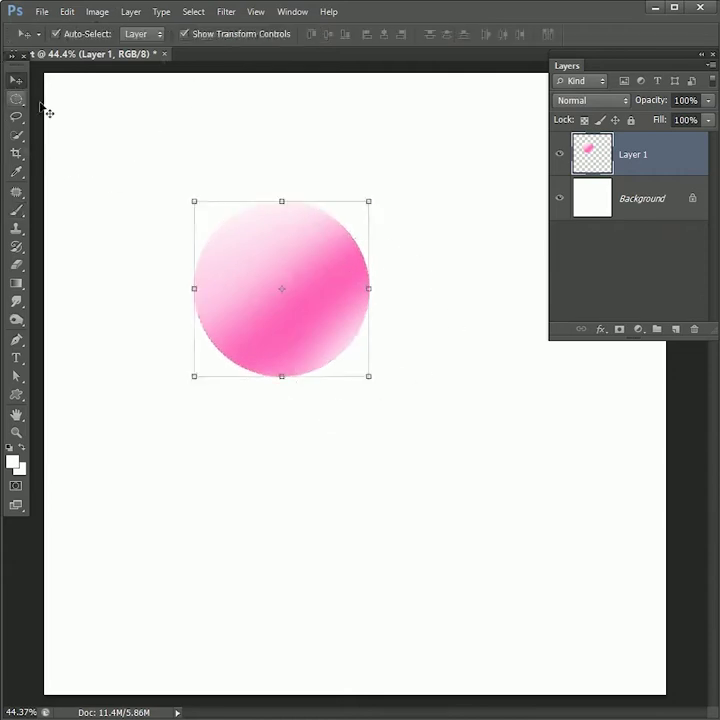
{"action": "left_click_drag", "start_coordinate": [368, 378], "coordinate": [293, 295]}
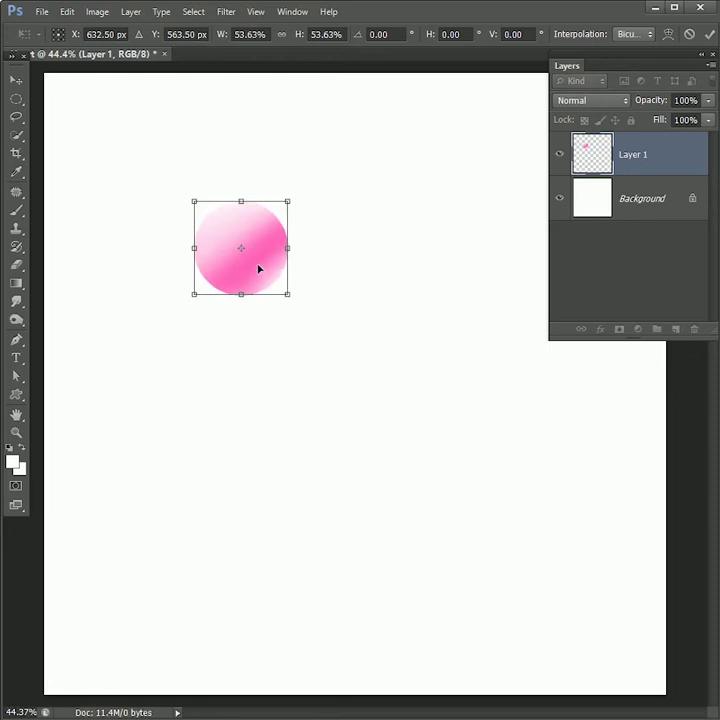
{"action": "key", "text": "Return"}
{"action": "left_click_drag", "start_coordinate": [260, 268], "coordinate": [137, 166]}
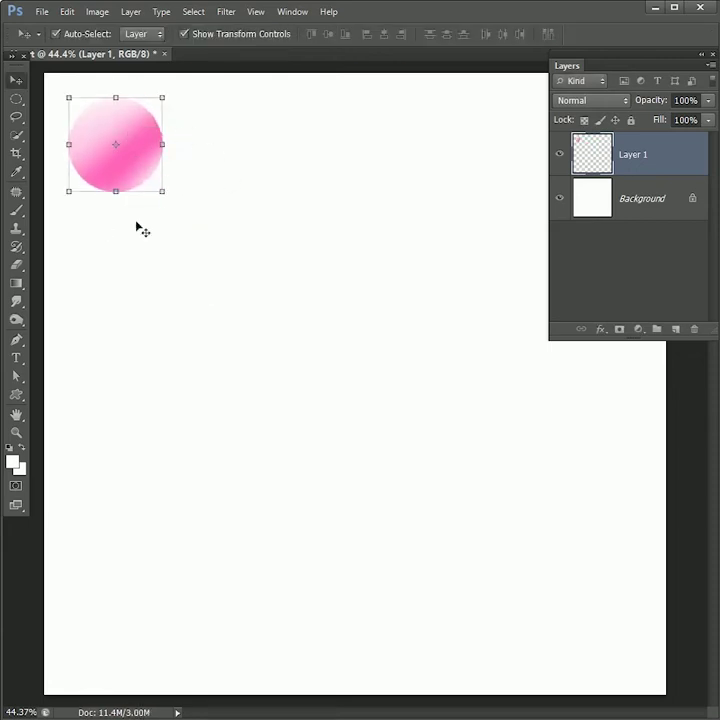
Switch from the regular brush to the Mixer Brush tool.
{"action": "left_click", "coordinate": [17, 211]}
{"action": "left_click", "coordinate": [91, 251]}
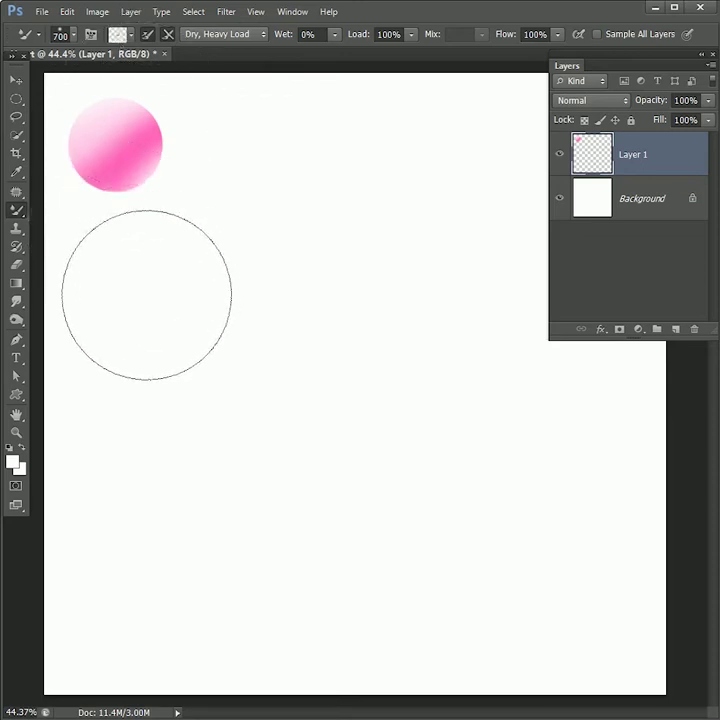
Add a new layer and draw a large heart path across the middle of the canvas using the solid heart custom shape.
{"action": "left_click", "coordinate": [20, 396]}
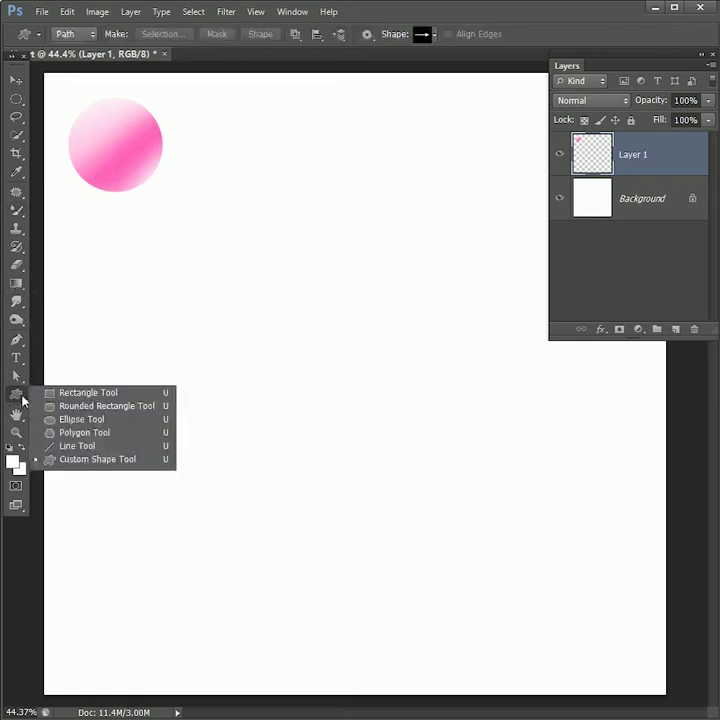
{"action": "left_click", "coordinate": [84, 465]}
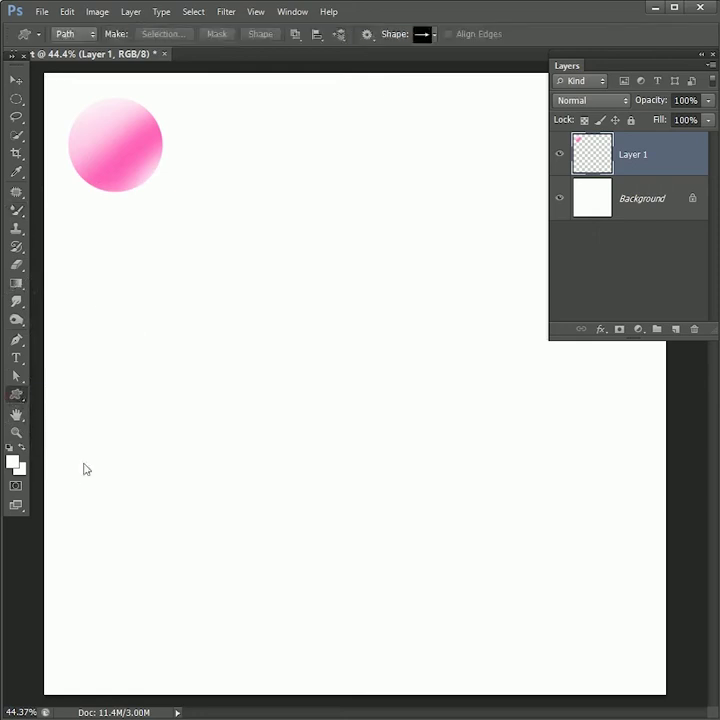
{"action": "left_click", "coordinate": [435, 36]}
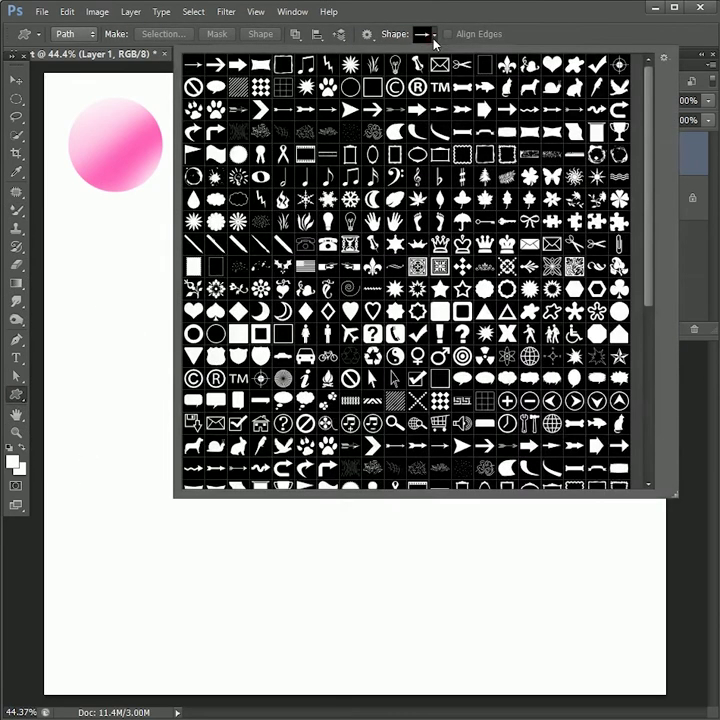
{"action": "left_click", "coordinate": [555, 66]}
{"action": "left_click", "coordinate": [561, 34]}
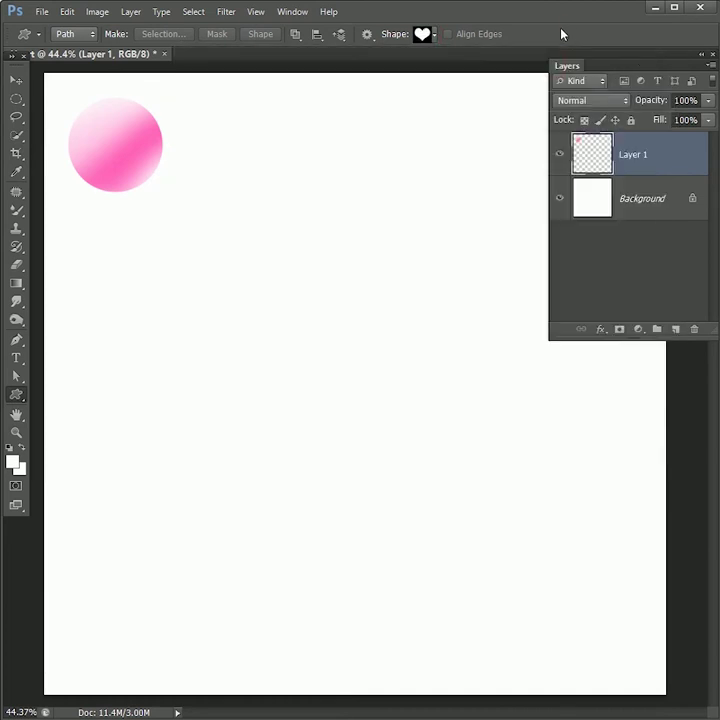
{"action": "left_click", "coordinate": [677, 330]}
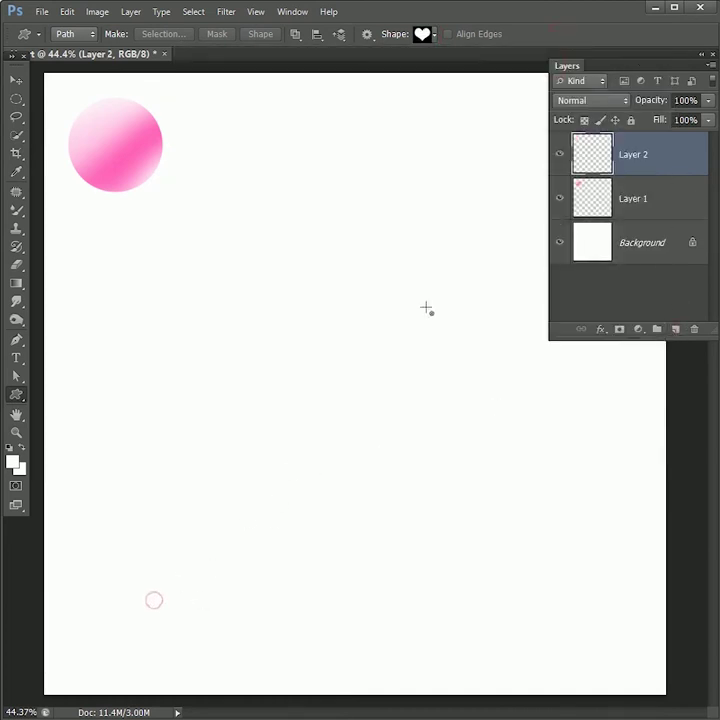
{"action": "left_click_drag", "start_coordinate": [486, 232], "coordinate": [542, 151]}
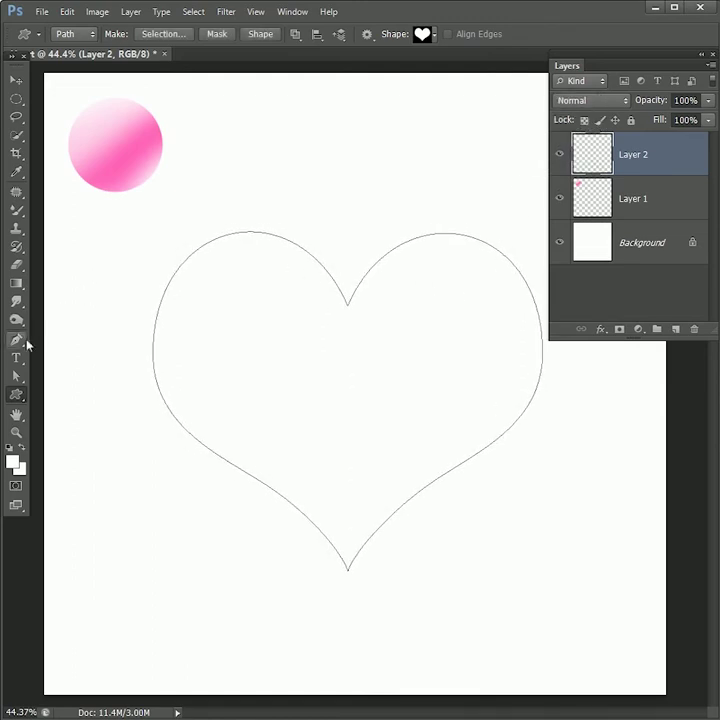
Stroke the heart path with the Mixer Brush Tool, leaving Simulate Pressure off.
{"action": "left_click", "coordinate": [27, 344]}
{"action": "left_click", "coordinate": [97, 343]}
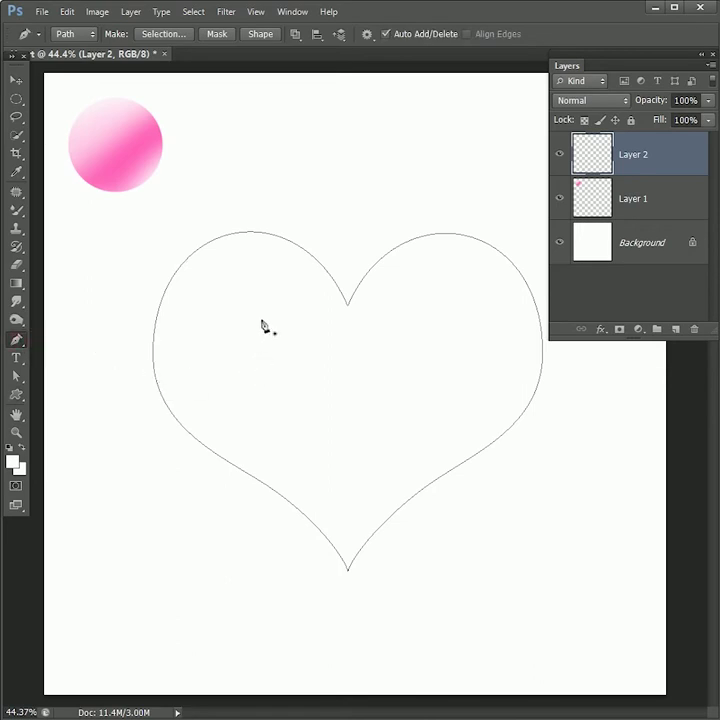
{"action": "right_click", "coordinate": [344, 299]}
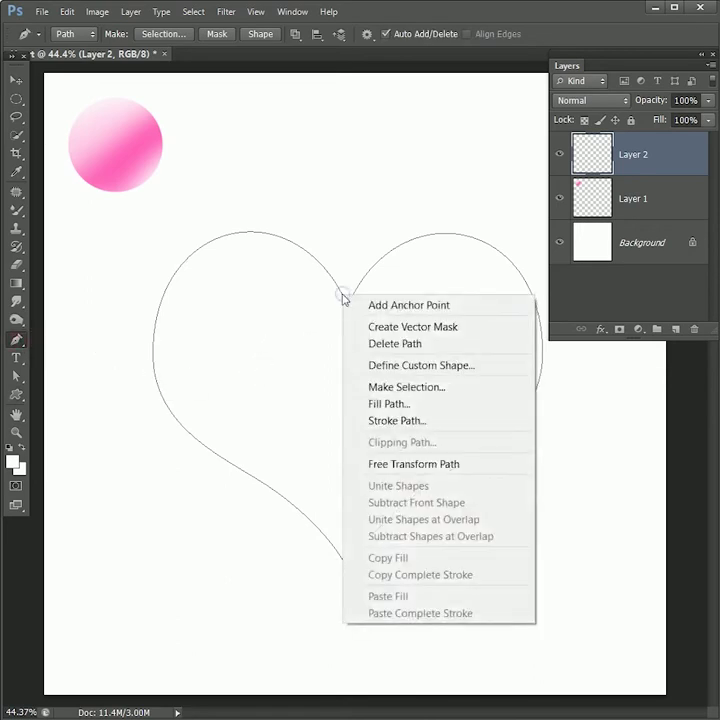
{"action": "left_click", "coordinate": [396, 421]}
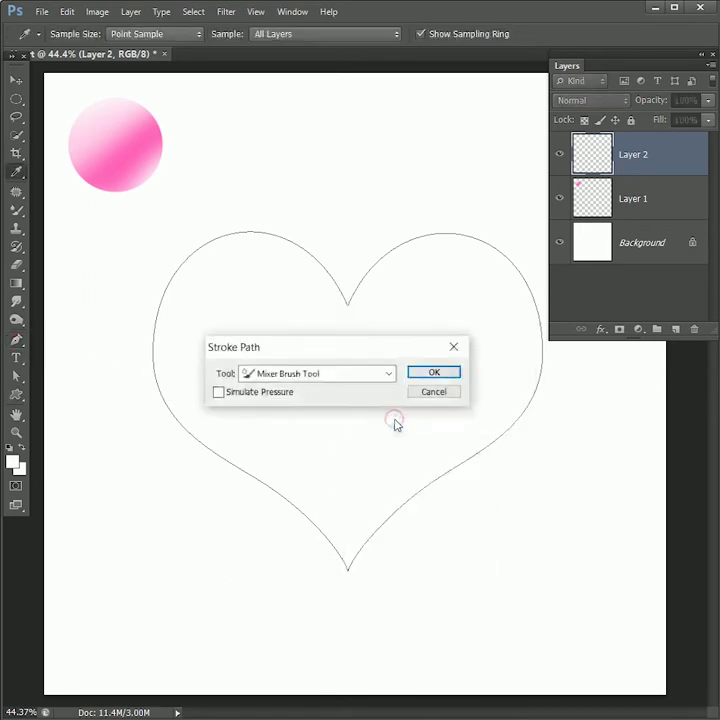
{"action": "left_click", "coordinate": [340, 375]}
{"action": "left_click", "coordinate": [312, 470]}
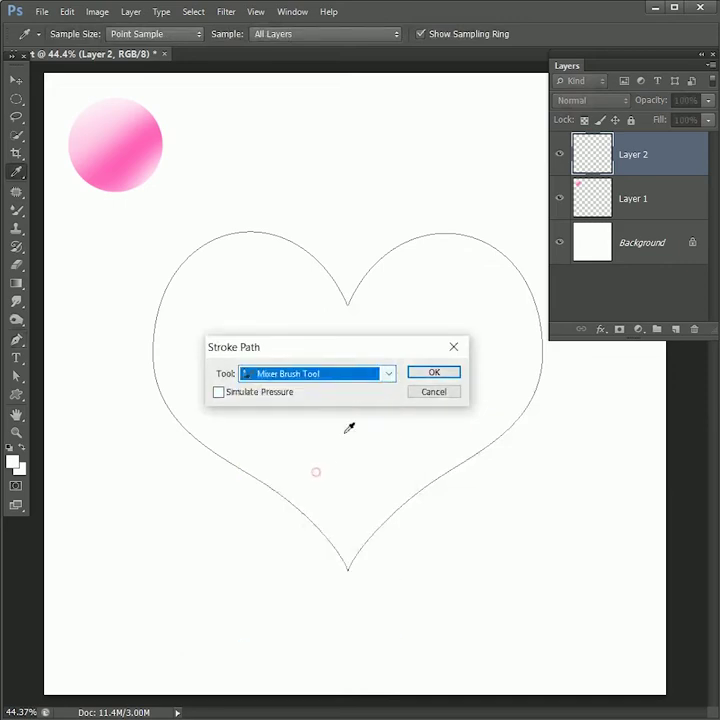
{"action": "left_click", "coordinate": [436, 373]}
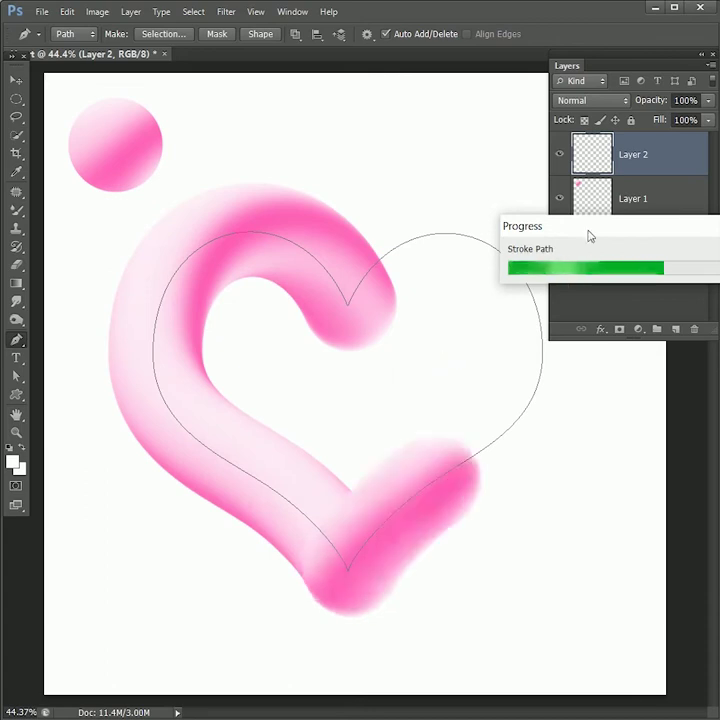
Make the Background layer active and delete the heart path, keeping the painted stroke.
{"action": "mouse_move", "coordinate": [588, 236]}
{"action": "left_mouse_down"}
{"action": "mouse_move", "coordinate": [435, 165]}
{"action": "mouse_move", "coordinate": [309, 118]}
{"action": "left_mouse_up"}
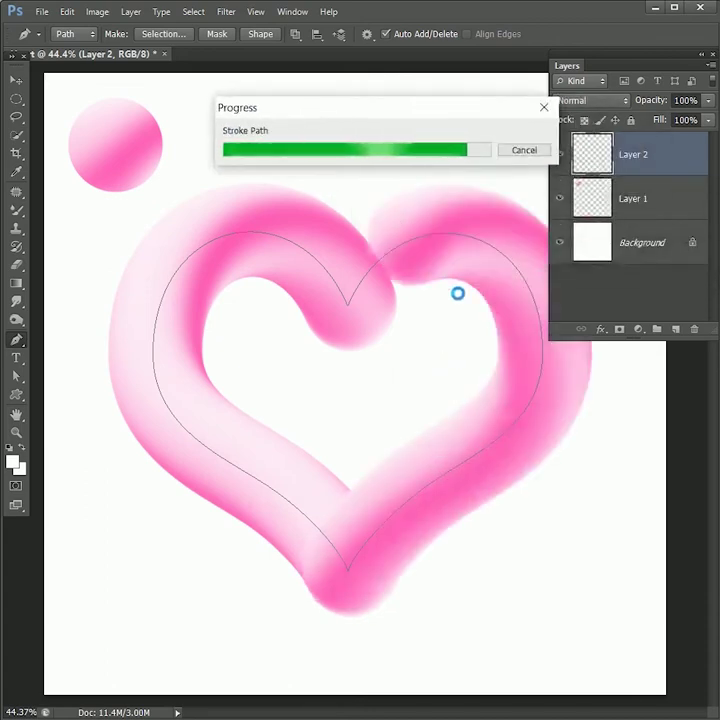
{"action": "left_click", "coordinate": [635, 227]}
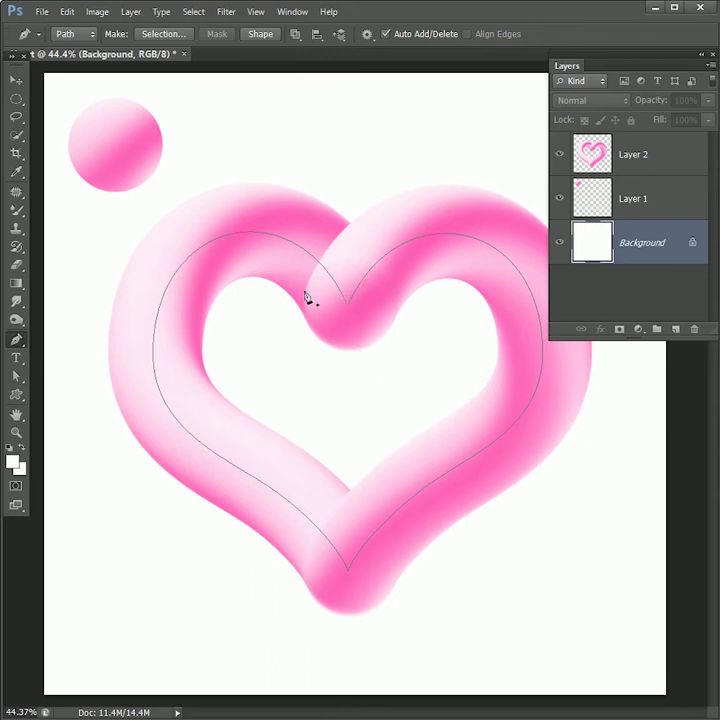
{"action": "left_click", "coordinate": [16, 339]}
{"action": "left_click", "coordinate": [16, 376]}
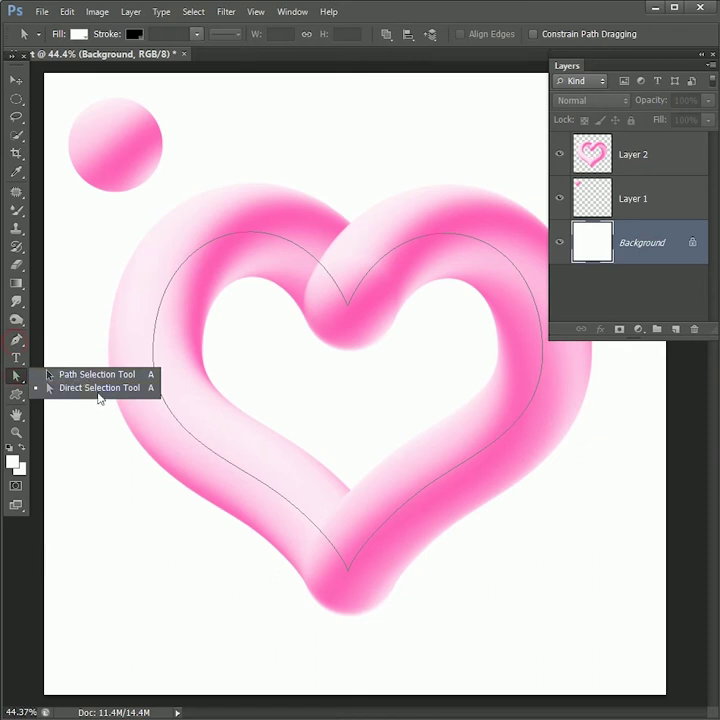
{"action": "left_click", "coordinate": [108, 375]}
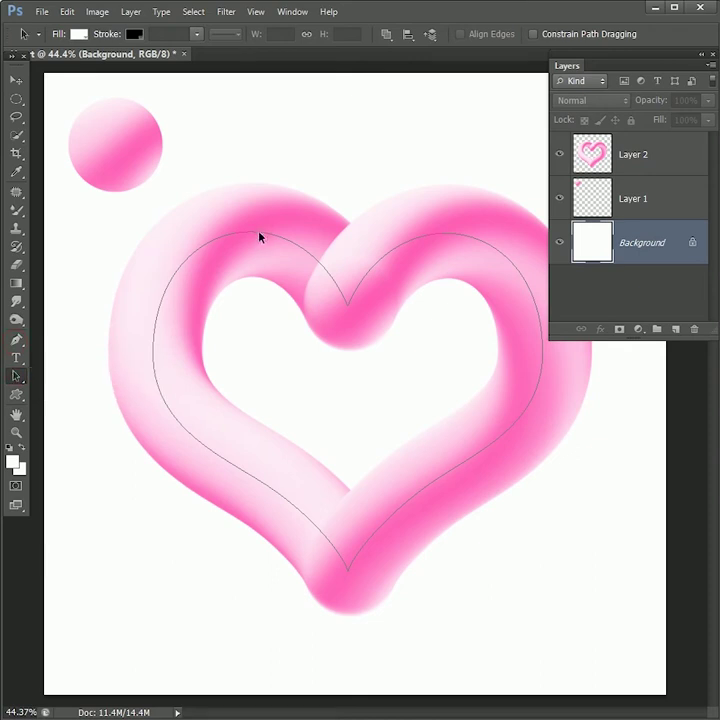
{"action": "key", "text": "Delete"}
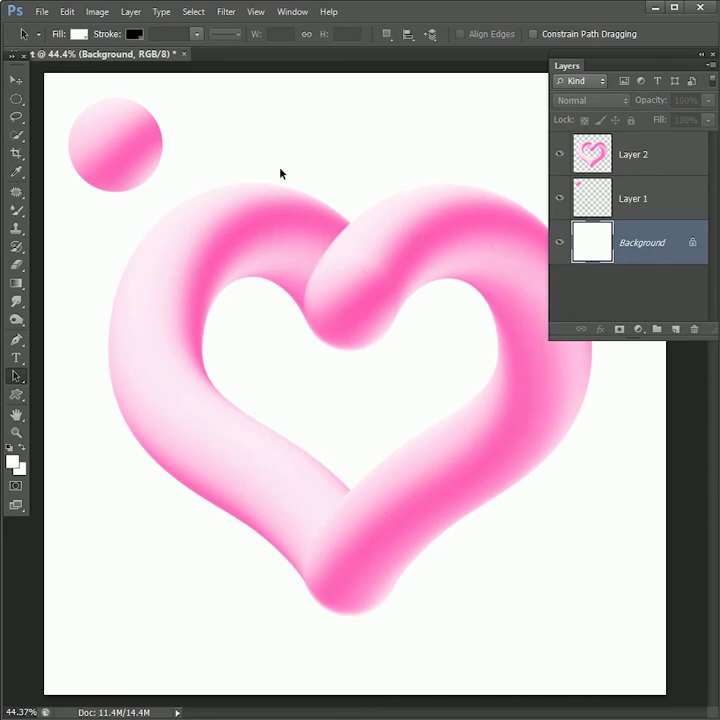
Add a Gradient Fill layer directly above the Background, based on the opaque foreground-to-background preset.
{"action": "left_click", "coordinate": [638, 329]}
{"action": "left_click", "coordinate": [664, 363]}
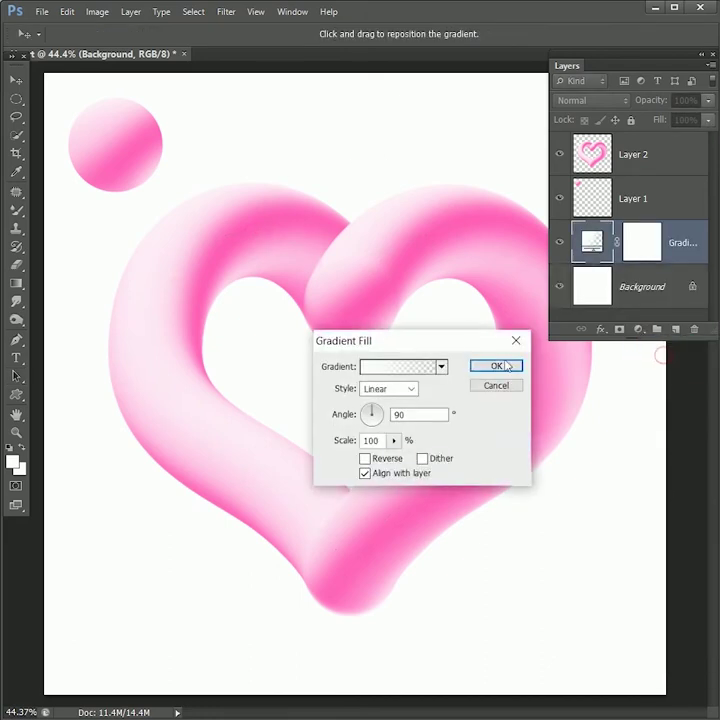
{"action": "left_click", "coordinate": [418, 367]}
{"action": "left_click", "coordinate": [299, 297]}
{"action": "left_click", "coordinate": [289, 491]}
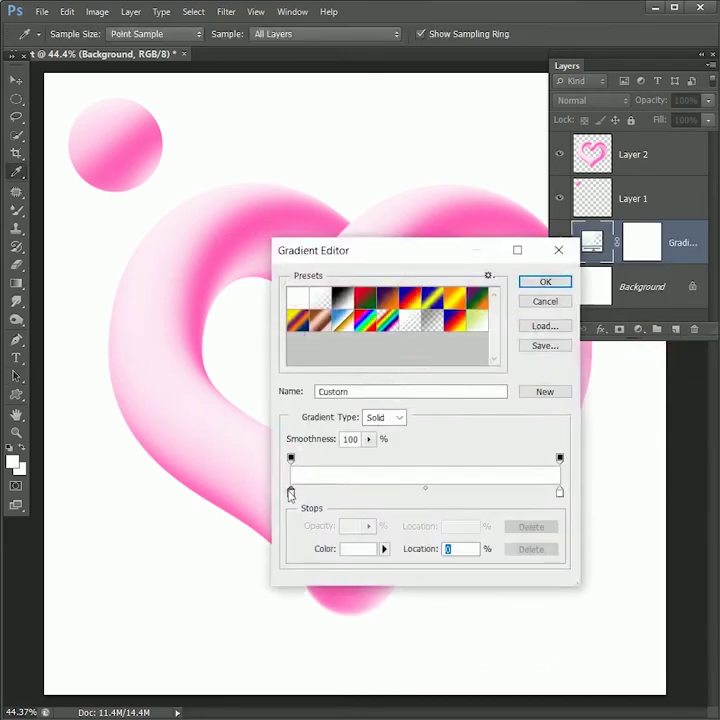
Set the gradient's start color stop to pale pink ffd6f1.
{"action": "double_click", "coordinate": [289, 491]}
{"action": "left_click", "coordinate": [353, 431]}
{"action": "left_click_drag", "start_coordinate": [351, 437], "coordinate": [351, 424]}
{"action": "left_click_drag", "start_coordinate": [182, 404], "coordinate": [186, 387]}
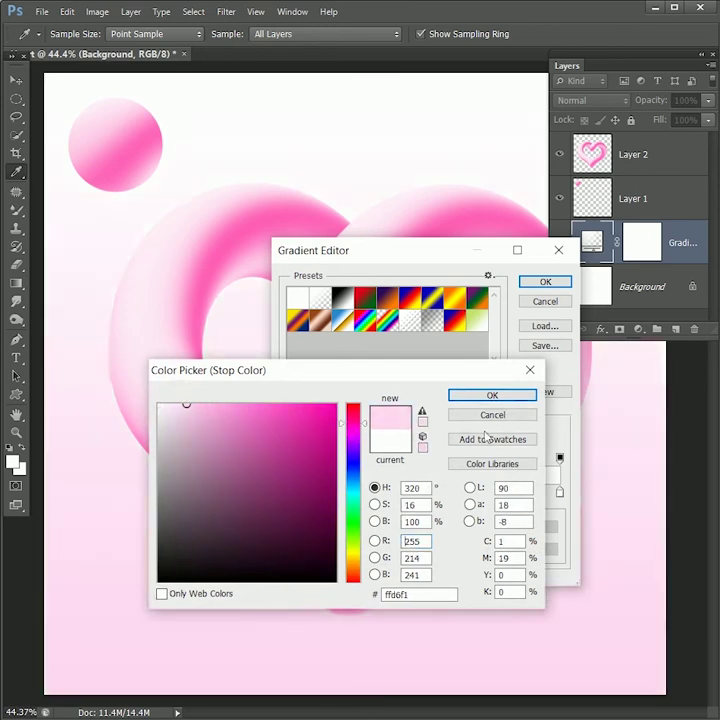
{"action": "left_click", "coordinate": [492, 395]}
Set the gradient's end color stop to a medium pink with a hue of 316°.
{"action": "left_click", "coordinate": [560, 491]}
{"action": "double_click", "coordinate": [560, 491]}
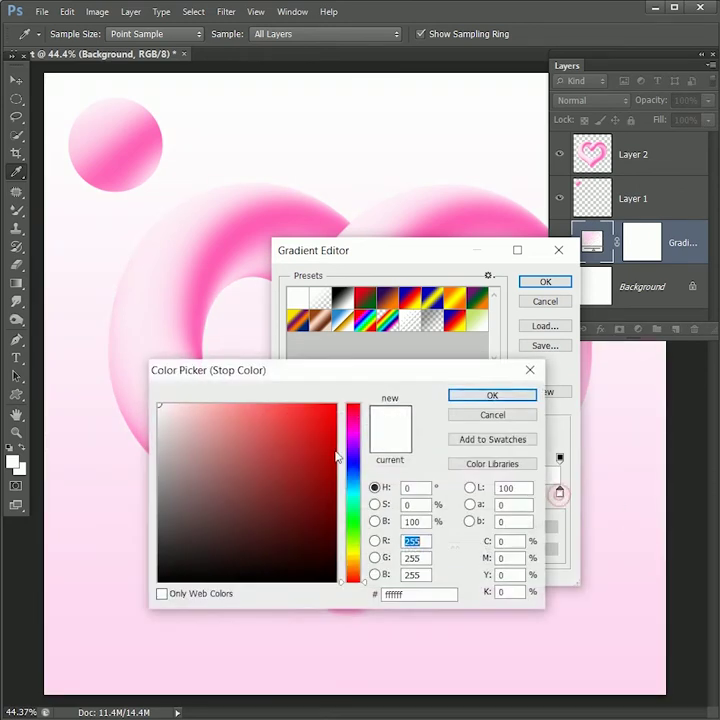
{"action": "left_click", "coordinate": [353, 429]}
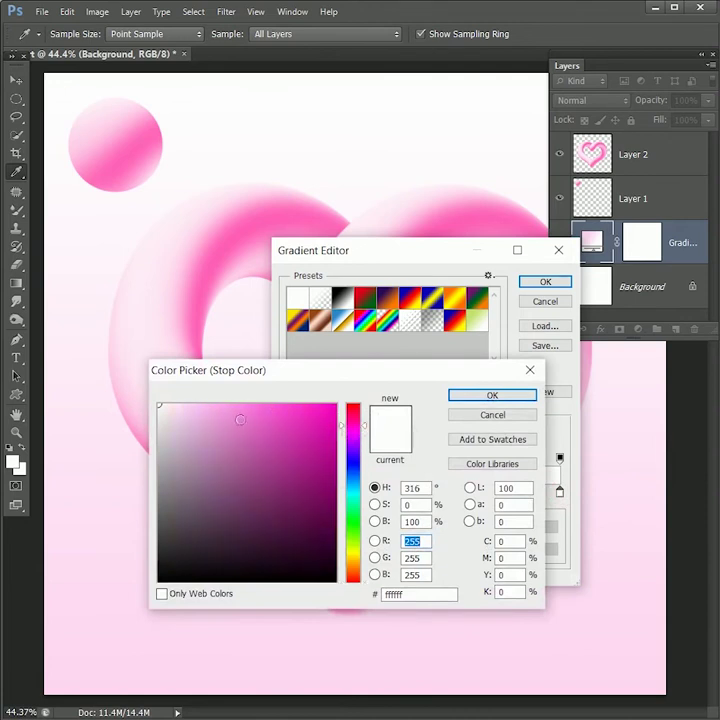
{"action": "left_click_drag", "start_coordinate": [240, 420], "coordinate": [220, 398]}
{"action": "left_click", "coordinate": [492, 395]}
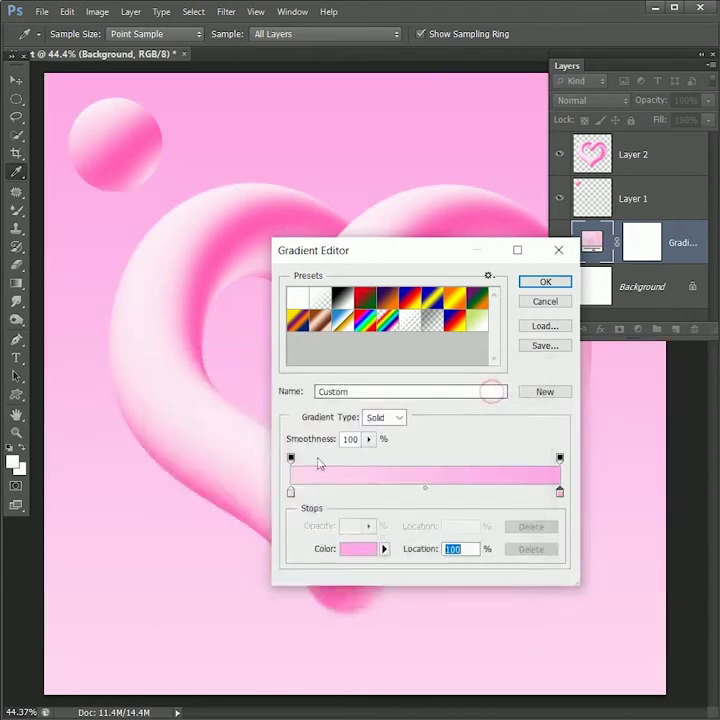
Lighten the gradient's start color stop to a very pale pink and apply the 90° linear Gradient Fill.
{"action": "left_click", "coordinate": [291, 491]}
{"action": "left_click", "coordinate": [345, 546]}
{"action": "left_click_drag", "start_coordinate": [183, 405], "coordinate": [172, 390]}
{"action": "left_click", "coordinate": [492, 395]}
{"action": "left_click", "coordinate": [545, 281]}
{"action": "scroll", "coordinate": [333, 283], "scroll_direction": "down", "scroll_amount": 2}
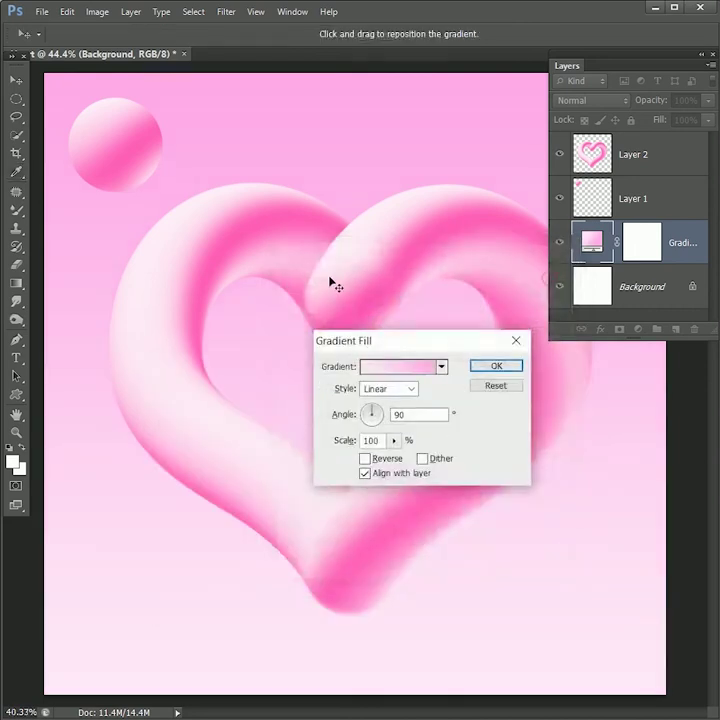
{"action": "left_click", "coordinate": [499, 368]}
Hide the gradient circle on Layer 1 and add an empty layer above it, beneath the heart.
{"action": "left_click", "coordinate": [597, 208]}
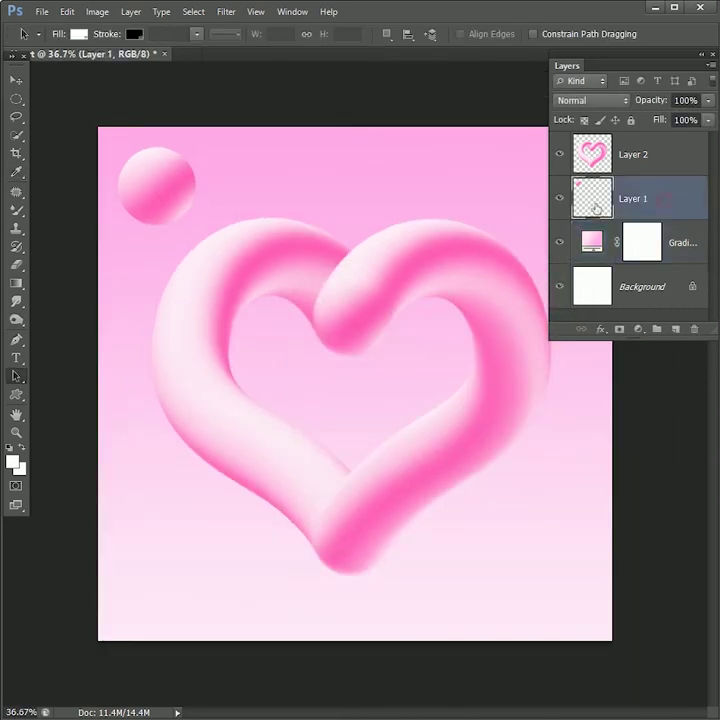
{"action": "left_click", "coordinate": [560, 200]}
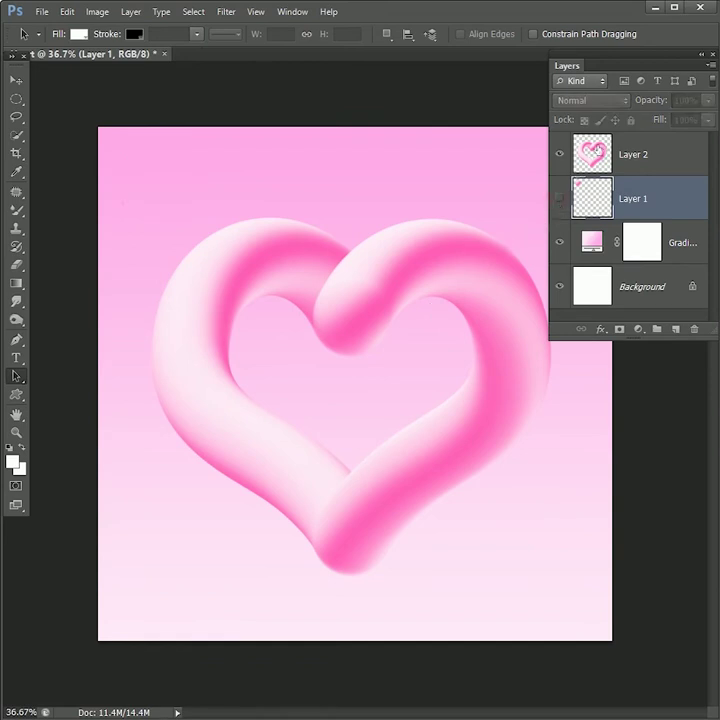
{"action": "left_click", "coordinate": [676, 330]}
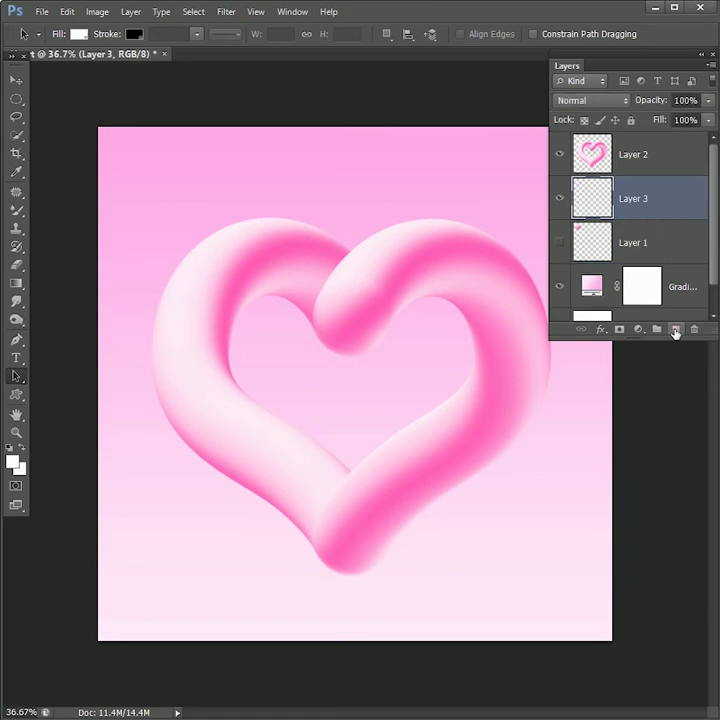
Switch to the regular Brush tool and set the foreground color to a deep magenta.
{"action": "left_click", "coordinate": [22, 213]}
{"action": "left_click", "coordinate": [103, 211]}
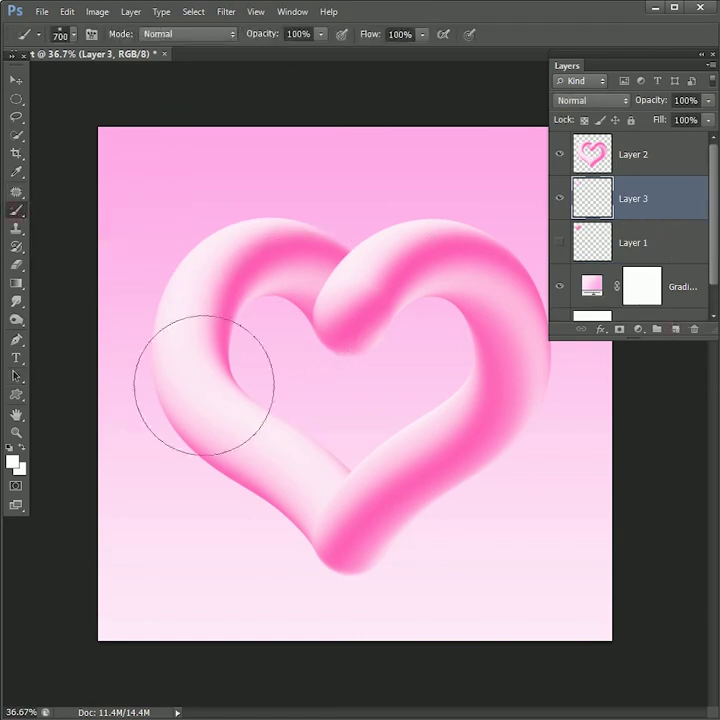
{"action": "left_click", "coordinate": [12, 461]}
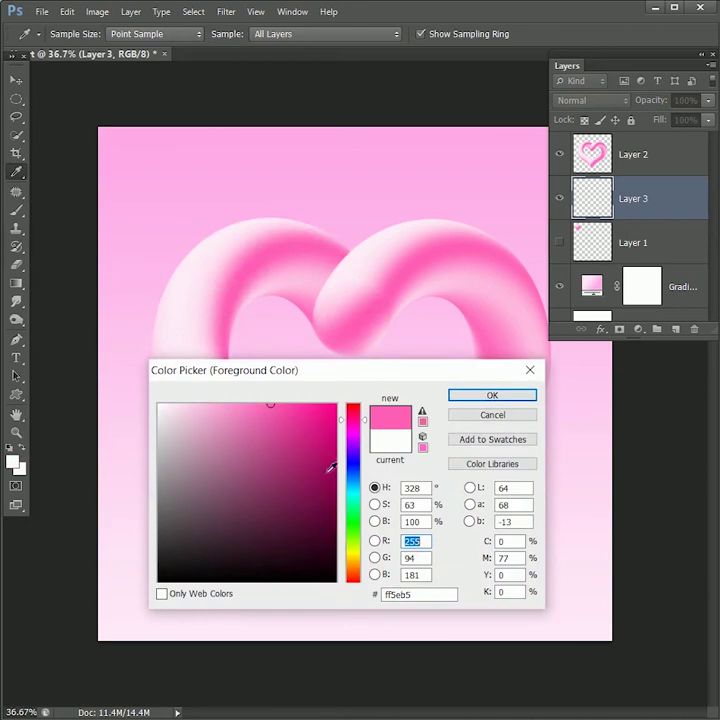
{"action": "mouse_move", "coordinate": [288, 506]}
{"action": "left_mouse_down"}
{"action": "mouse_move", "coordinate": [321, 476]}
{"action": "mouse_move", "coordinate": [331, 453]}
{"action": "left_mouse_up"}
{"action": "left_click", "coordinate": [493, 396]}
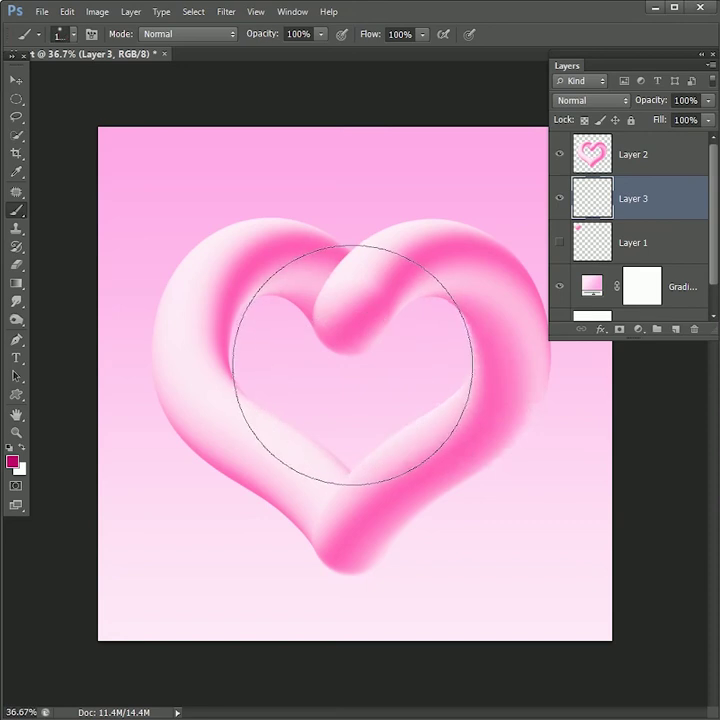
Adjust the brush and paint one large, soft magenta dab behind the middle of the heart.
{"action": "right_click", "coordinate": [361, 376]}
{"action": "left_click_drag", "start_coordinate": [364, 436], "coordinate": [333, 429]}
{"action": "key", "text": "Return"}
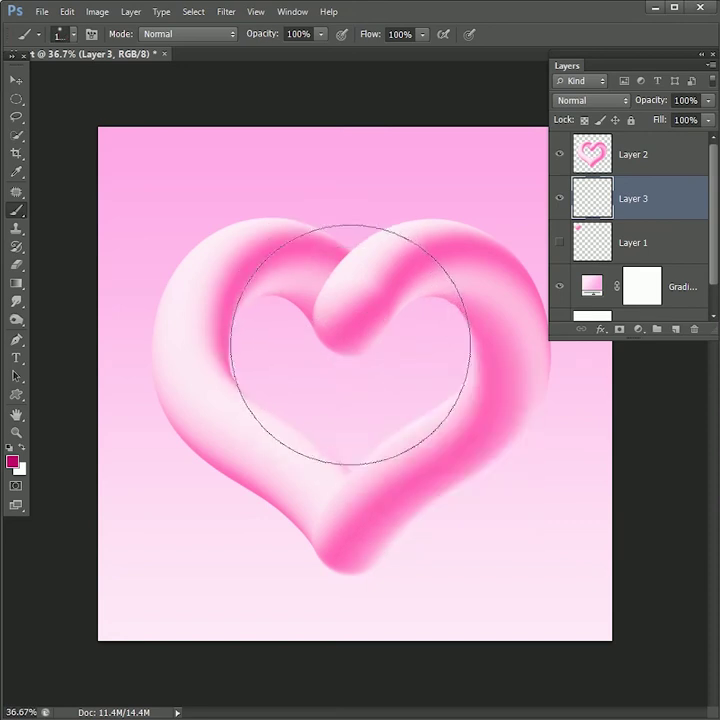
{"action": "left_click", "coordinate": [357, 352]}
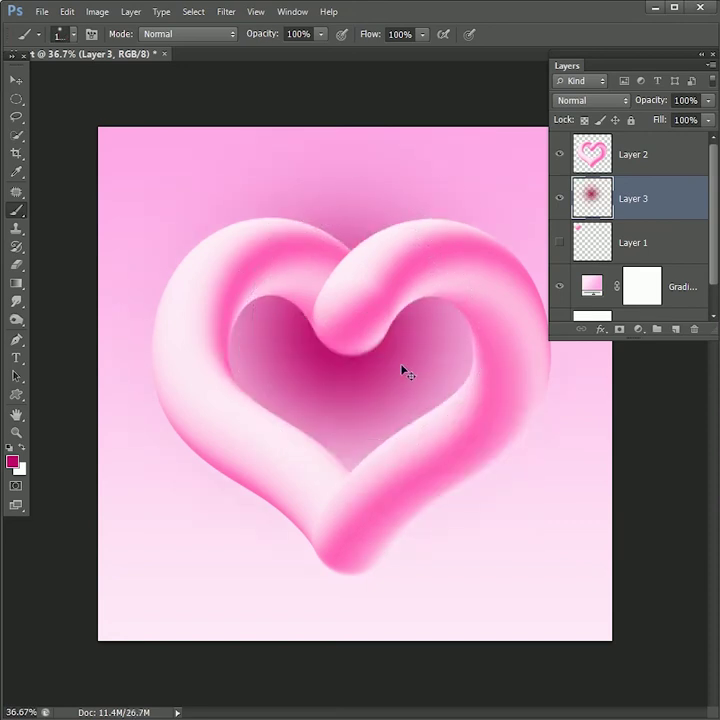
Transform the magenta dab to about 105.5% width and 7.9% height, placing it as a flat shadow below the heart.
{"action": "key", "text": "ctrl+t"}
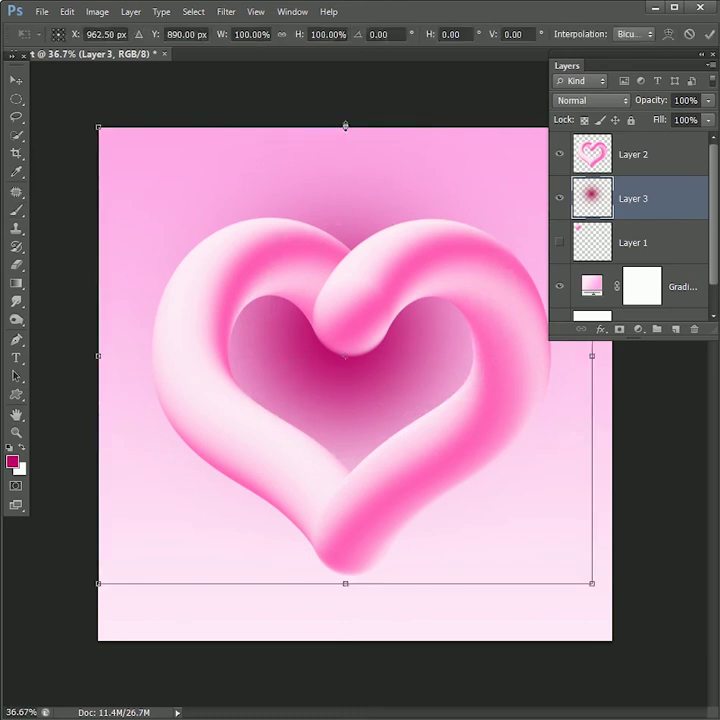
{"action": "left_click_drag", "start_coordinate": [345, 128], "coordinate": [345, 322]}
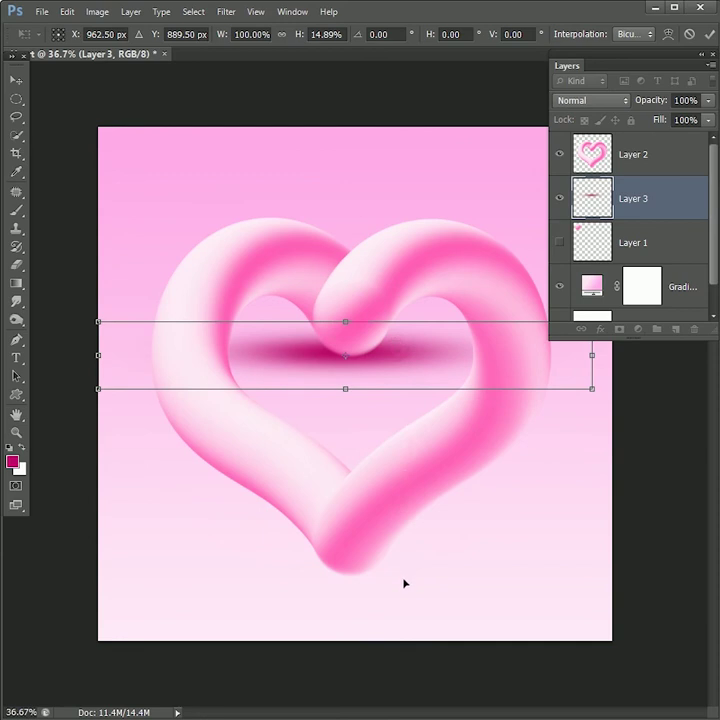
{"action": "left_click_drag", "start_coordinate": [401, 354], "coordinate": [407, 597]}
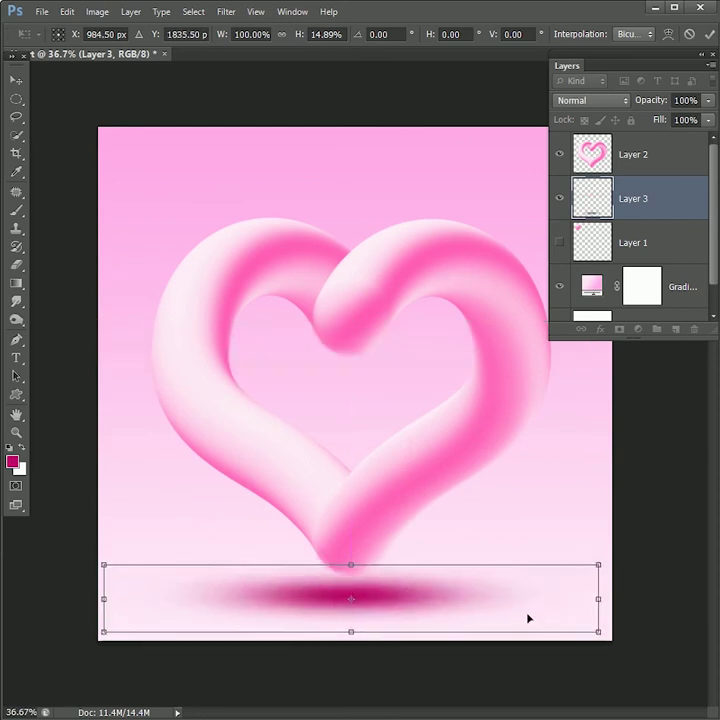
{"action": "left_click_drag", "start_coordinate": [615, 593], "coordinate": [628, 596]}
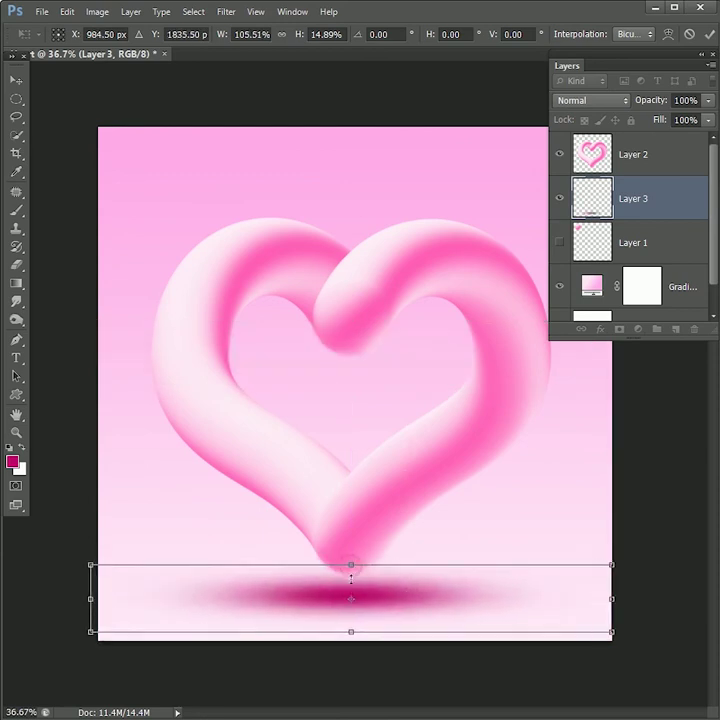
{"action": "left_click_drag", "start_coordinate": [350, 567], "coordinate": [350, 597]}
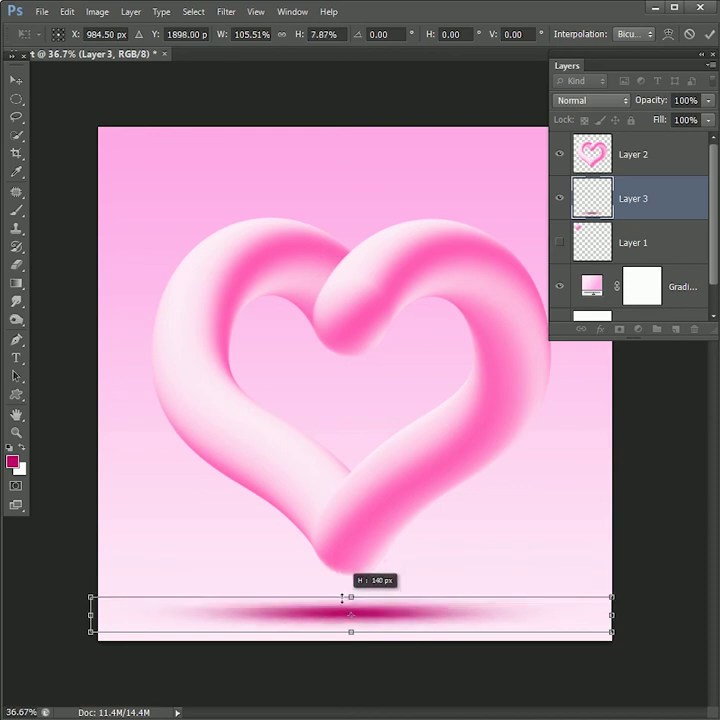
{"action": "key", "text": "Return"}
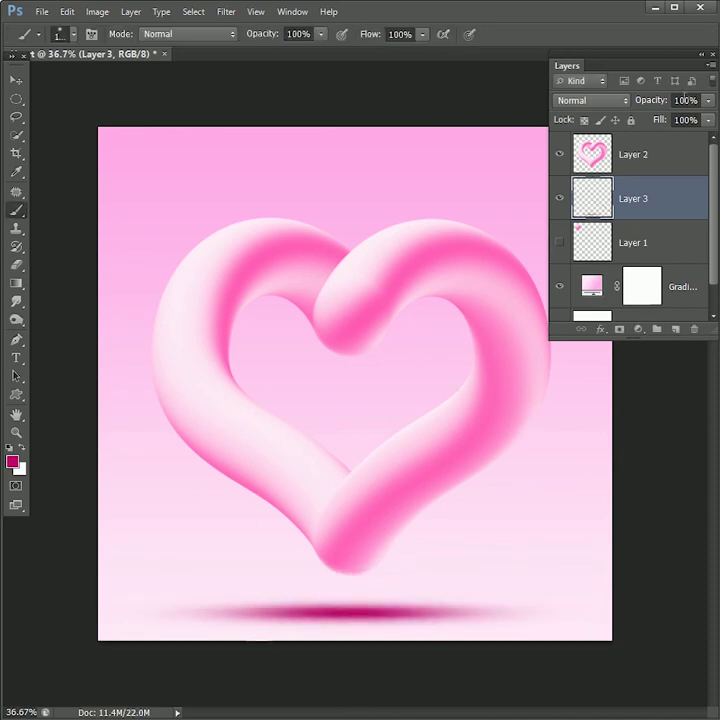
Set the shadow layer's opacity to 50%.
{"action": "left_click", "coordinate": [684, 99]}
{"action": "type", "text": "50"}
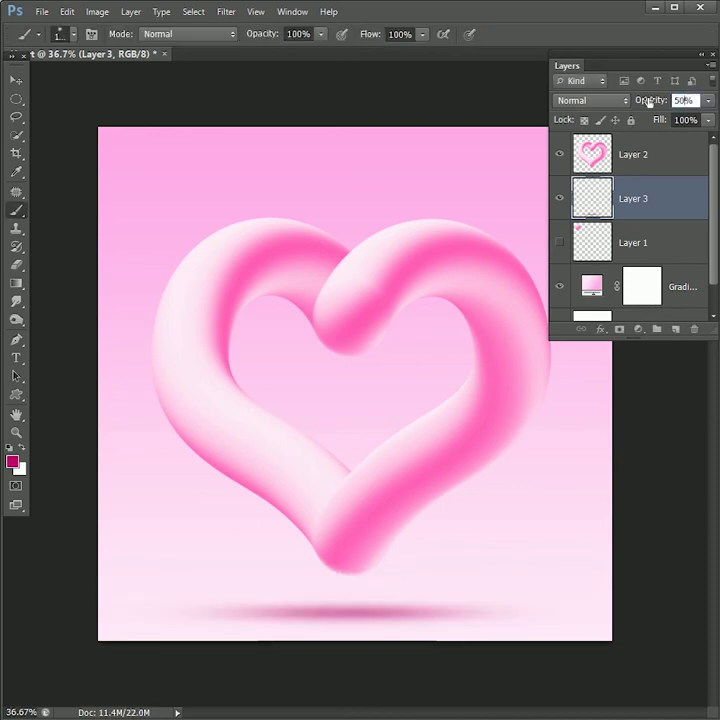
{"action": "key", "text": "Return"}
Nudge the shadow upward so it sits slightly below the heart's tip.
{"action": "left_click", "coordinate": [14, 80]}
{"action": "key", "text": "shift+Up"}
{"action": "key", "text": "shift+Up"}
{"action": "key", "text": "shift+Up"}
{"action": "key", "text": "shift+Up"}
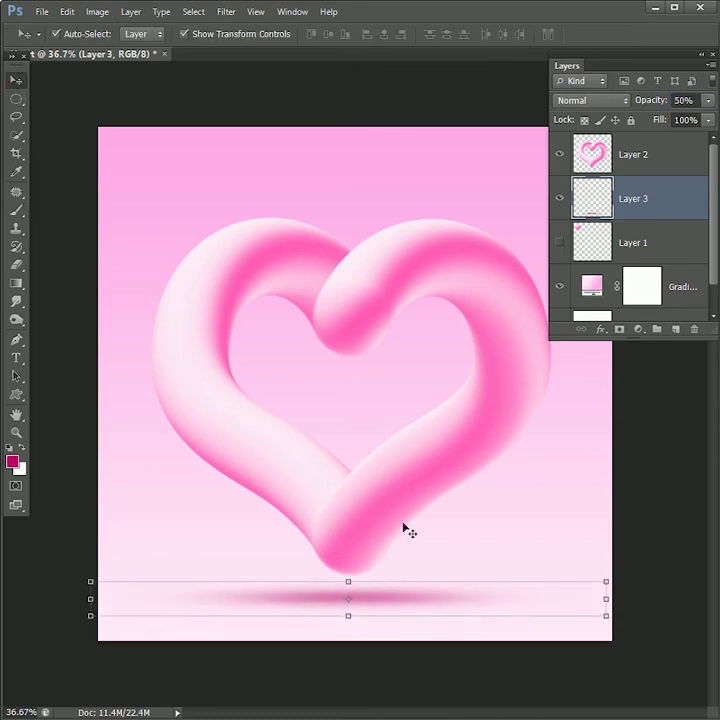
{"action": "key", "text": "shift+Down"}
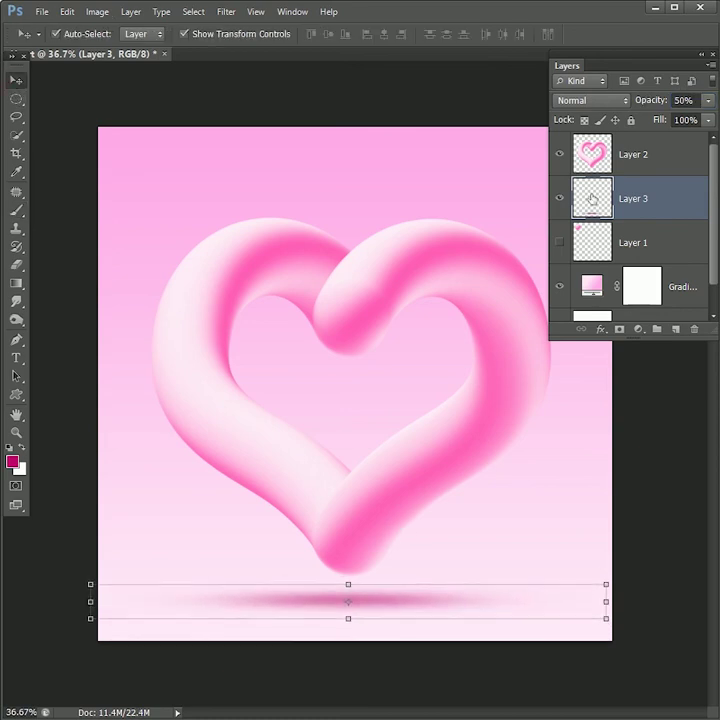
Select the heart and shadow layers together and move them straight up by about 95 px.
{"action": "left_click", "coordinate": [654, 148], "text": "shift"}
{"action": "left_click_drag", "start_coordinate": [419, 266], "coordinate": [419, 243]}
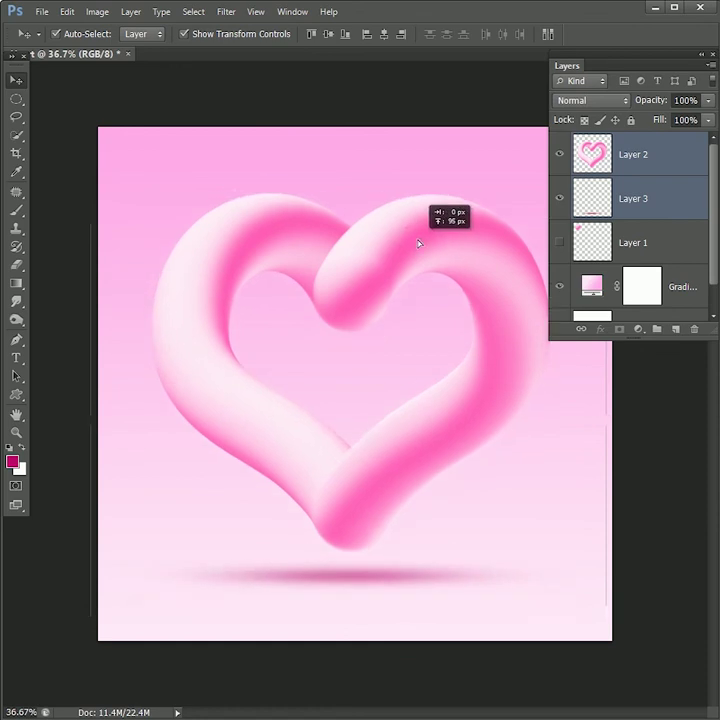
Collapse the layer list and inspect the finished heart artwork up close.
{"action": "left_click", "coordinate": [702, 54]}
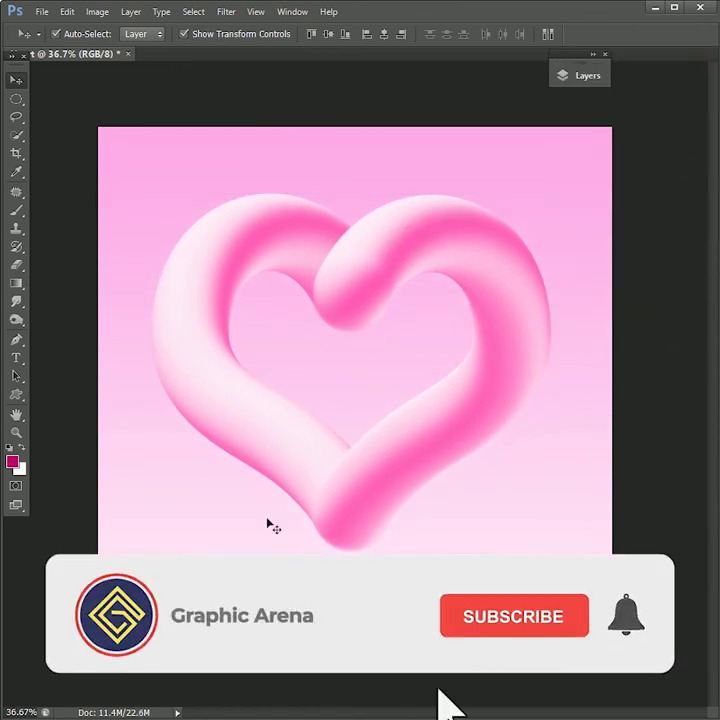
{"action": "scroll", "coordinate": [356, 498], "scroll_direction": "up", "scroll_amount": 6}
{"action": "scroll", "coordinate": [356, 498], "scroll_direction": "down", "scroll_amount": 3}
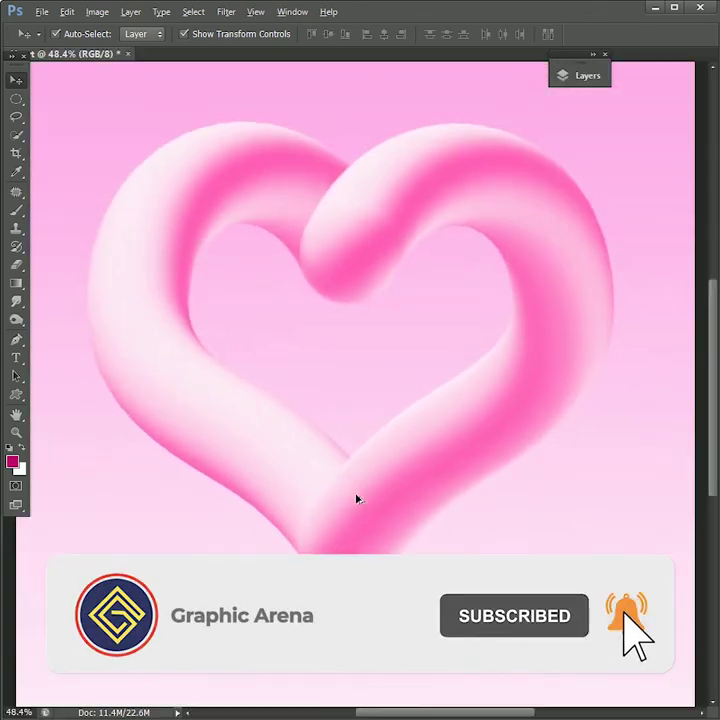